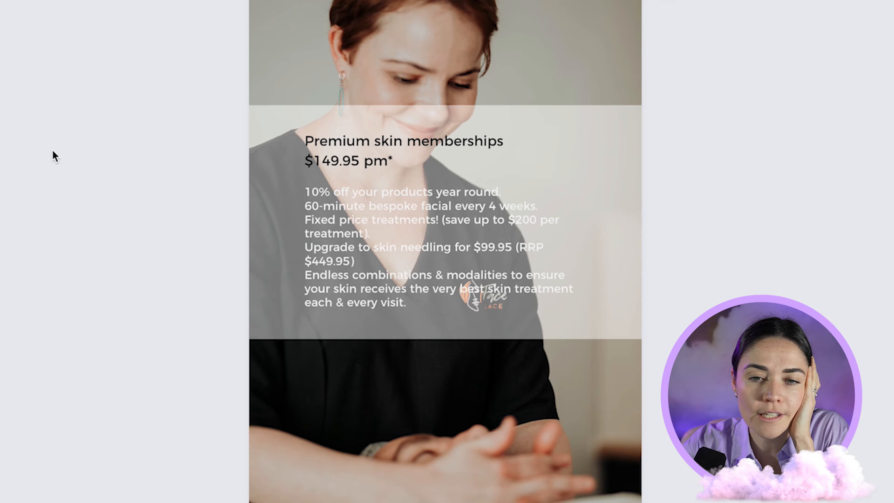
Step: Duplicate the heading and price text above the translucent band, keeping only "Premium skin memberships" in the copy
{"action": "left_click", "coordinate": [357, 140]}
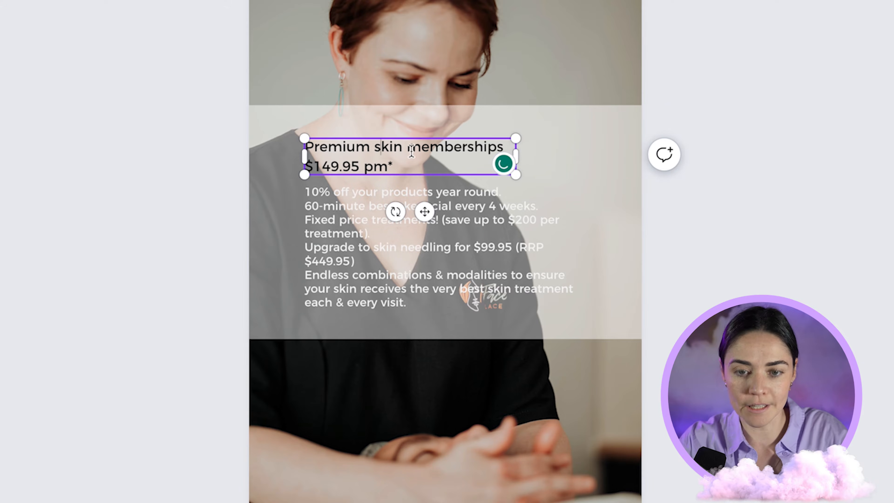
{"action": "left_click", "coordinate": [381, 96]}
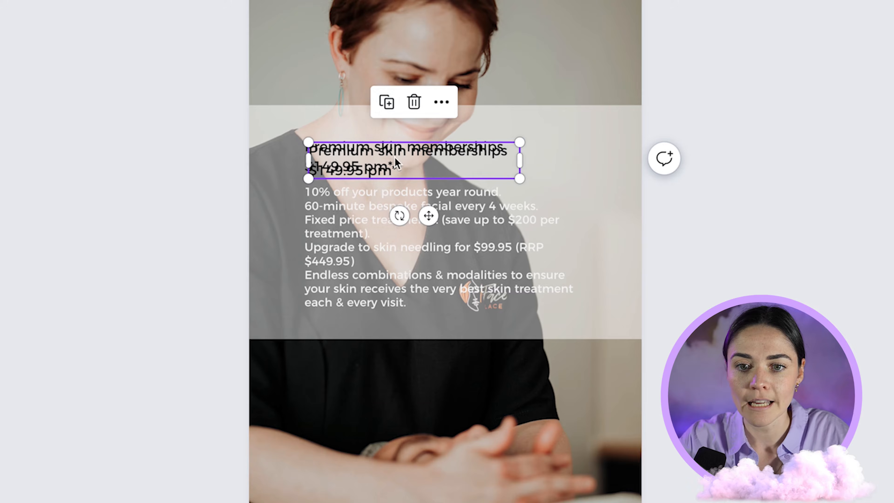
{"action": "left_click_drag", "start_coordinate": [395, 156], "coordinate": [541, 63]}
{"action": "triple_click", "coordinate": [542, 75]}
{"action": "key", "text": "BackSpace"}
{"action": "key", "text": "BackSpace"}
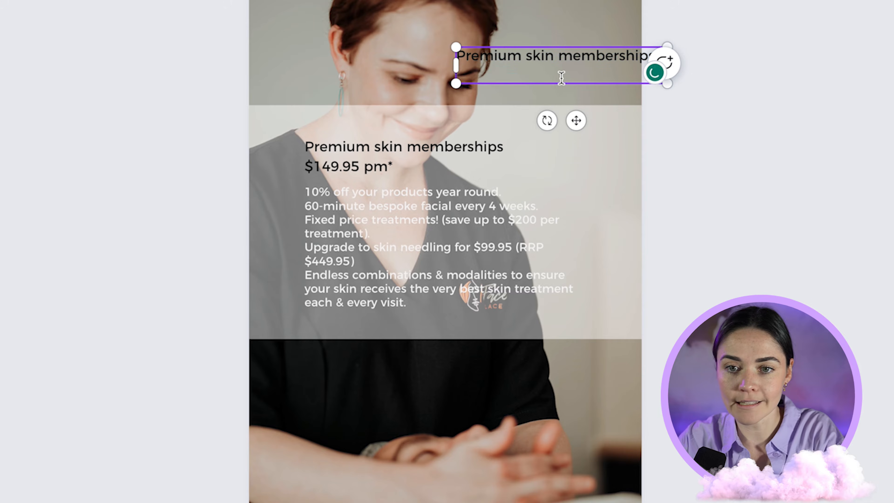
{"action": "left_click_drag", "start_coordinate": [548, 79], "coordinate": [451, 62]}
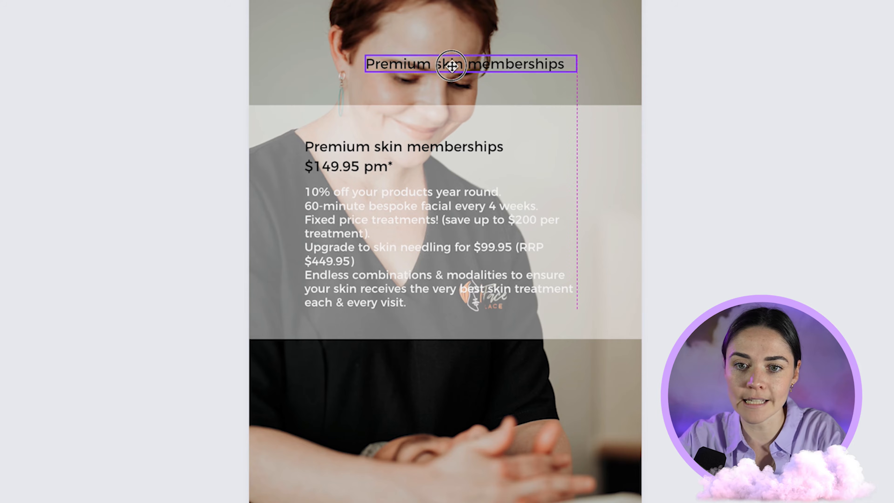
Step: Remove the "Premium skin memberships" line from the original text box and narrow the box to fit "$149.95 pm*"
{"action": "left_click", "coordinate": [333, 164]}
{"action": "triple_click", "coordinate": [343, 147]}
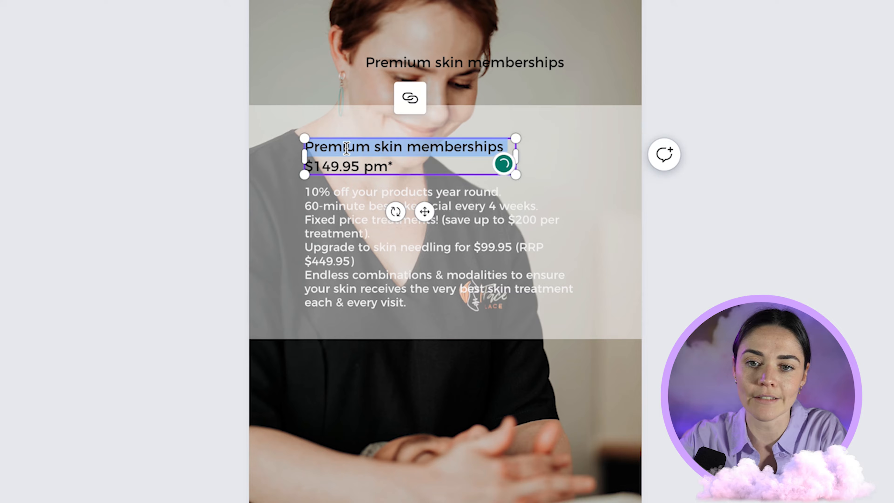
{"action": "key", "text": "BackSpace"}
{"action": "key", "text": "BackSpace"}
{"action": "left_click", "coordinate": [357, 166]}
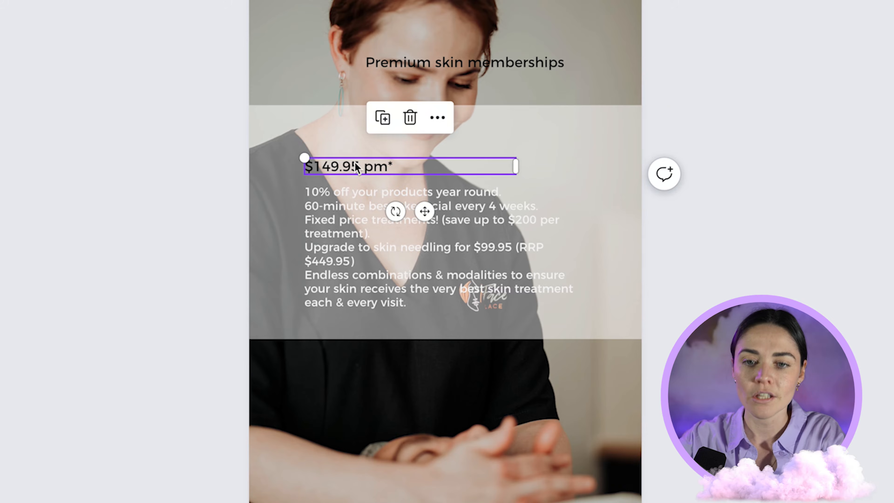
{"action": "left_click_drag", "start_coordinate": [516, 171], "coordinate": [399, 166]}
Step: Narrow the "Premium skin memberships" box so it wraps onto two lines and place it beside the woman's face
{"action": "left_click", "coordinate": [571, 62]}
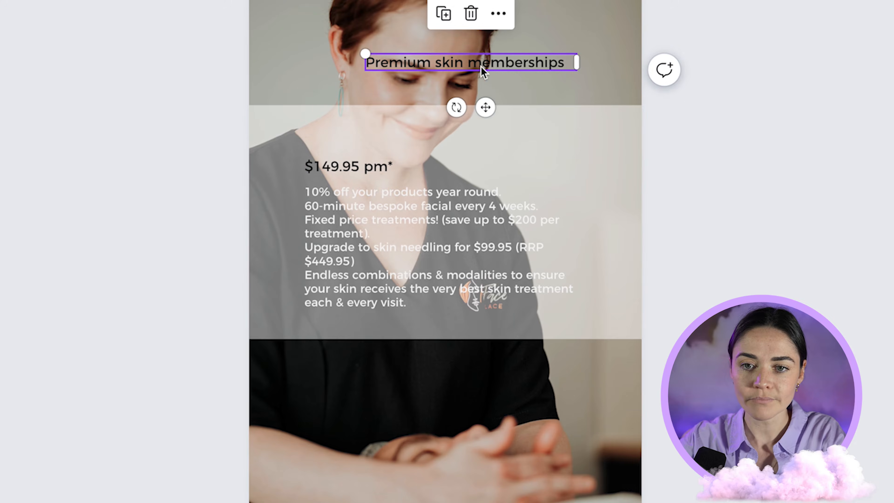
{"action": "left_click_drag", "start_coordinate": [581, 60], "coordinate": [472, 61]}
{"action": "left_click_drag", "start_coordinate": [408, 60], "coordinate": [529, 75]}
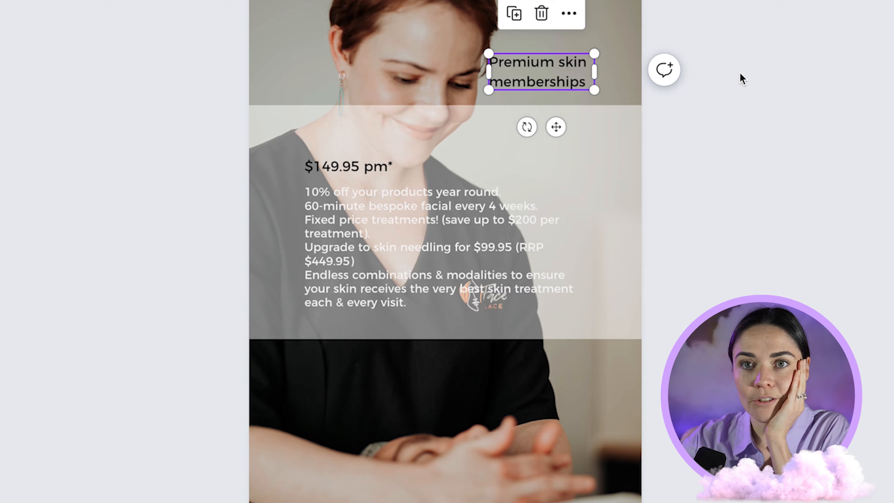
{"action": "left_click", "coordinate": [742, 78]}
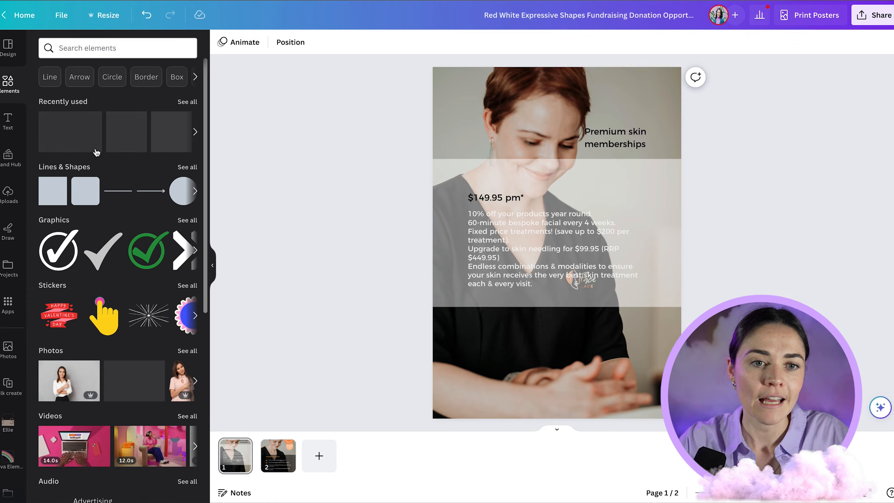
Step: Add a many-pointed starburst shape from the lines and shapes collection and place it at the poster's upper left
{"action": "left_click", "coordinate": [183, 167]}
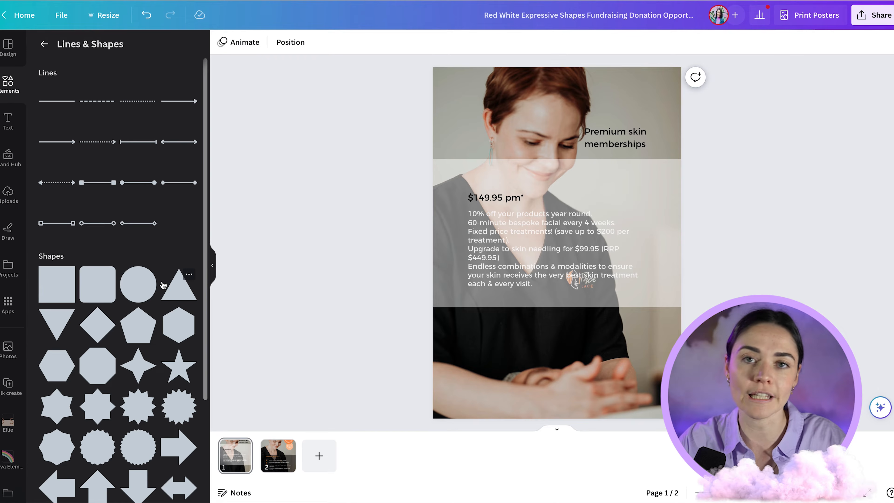
{"action": "scroll", "coordinate": [163, 285], "scroll_direction": "down", "scroll_amount": 3}
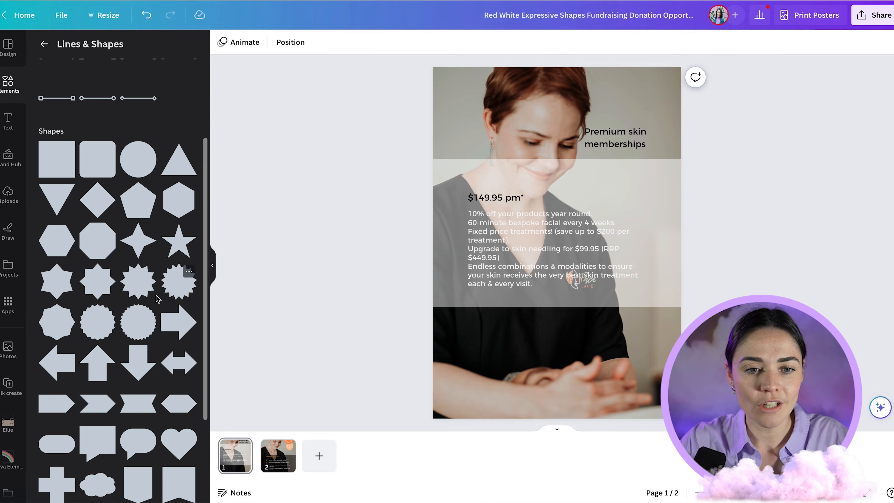
{"action": "left_click", "coordinate": [175, 288]}
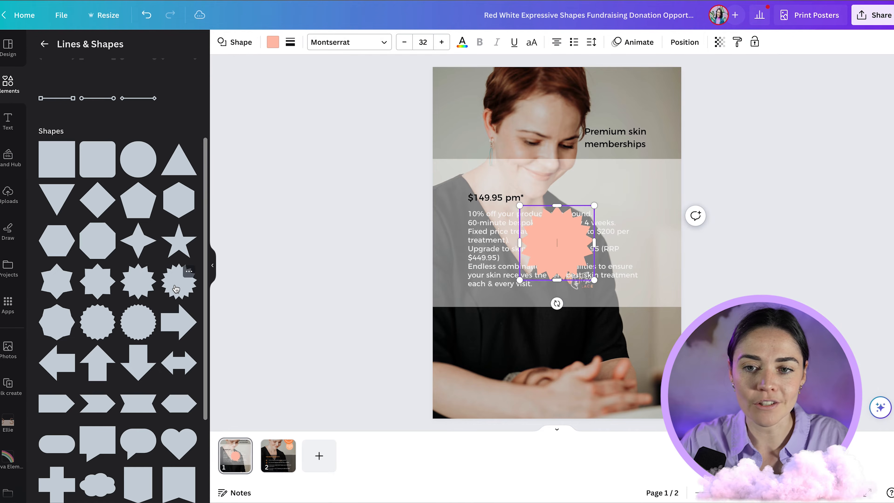
{"action": "left_click_drag", "start_coordinate": [546, 243], "coordinate": [472, 138]}
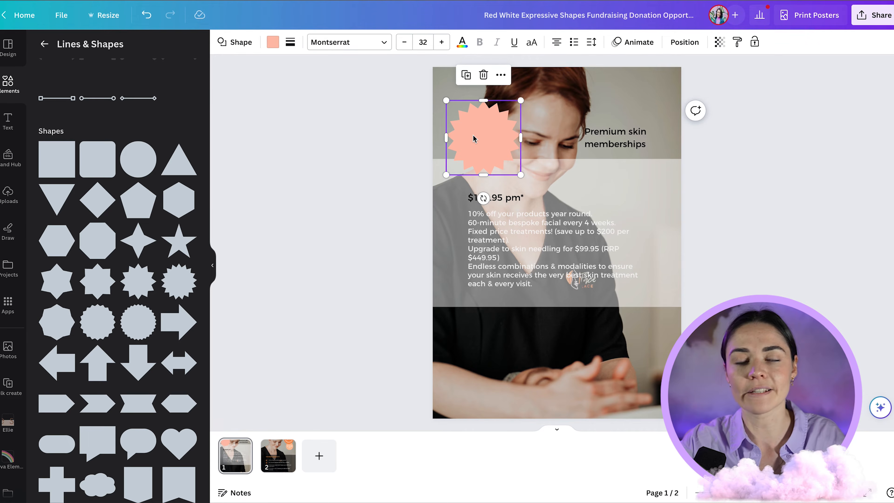
Step: Round the starburst's corners to the maximum and check the softened scalloped edge up close
{"action": "left_click", "coordinate": [291, 43]}
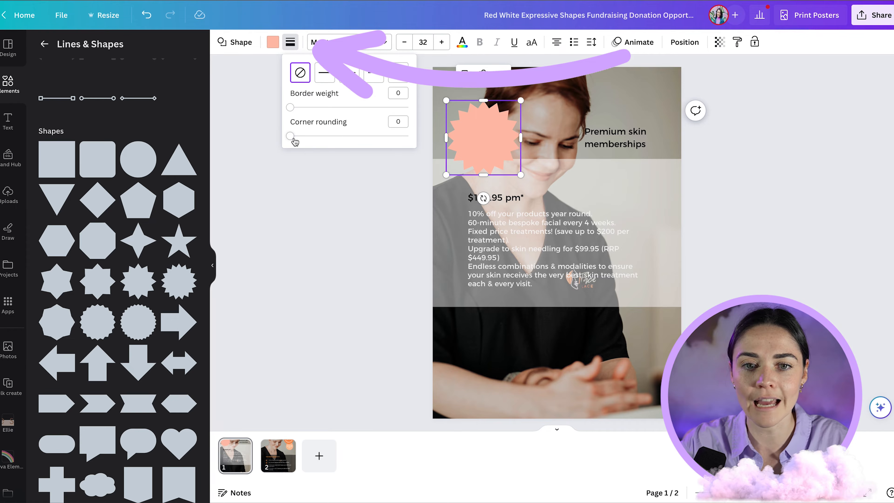
{"action": "left_click_drag", "start_coordinate": [291, 137], "coordinate": [408, 148]}
{"action": "left_click", "coordinate": [409, 199]}
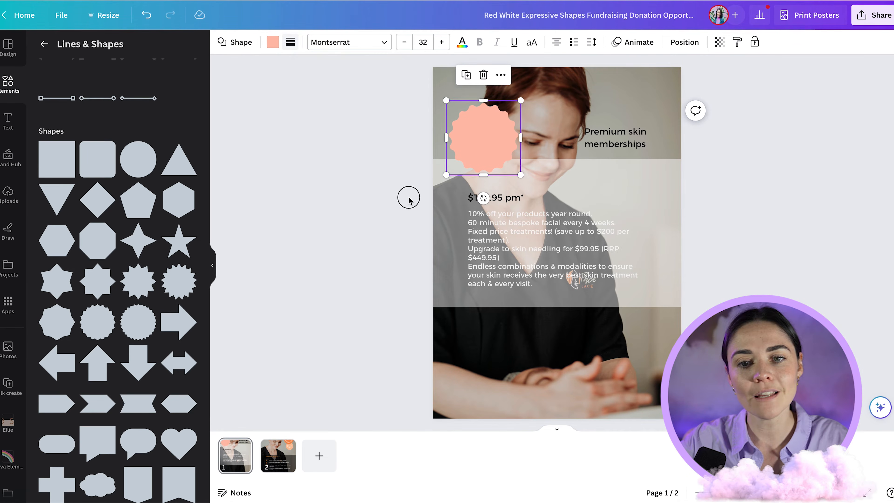
{"action": "scroll", "coordinate": [470, 133], "scroll_direction": "up", "scroll_amount": 5}
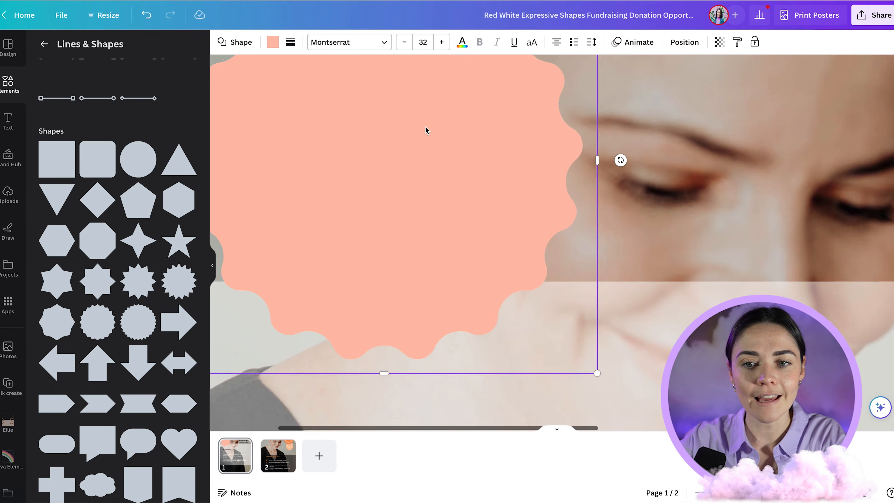
{"action": "scroll", "coordinate": [426, 129], "scroll_direction": "up", "scroll_amount": 1}
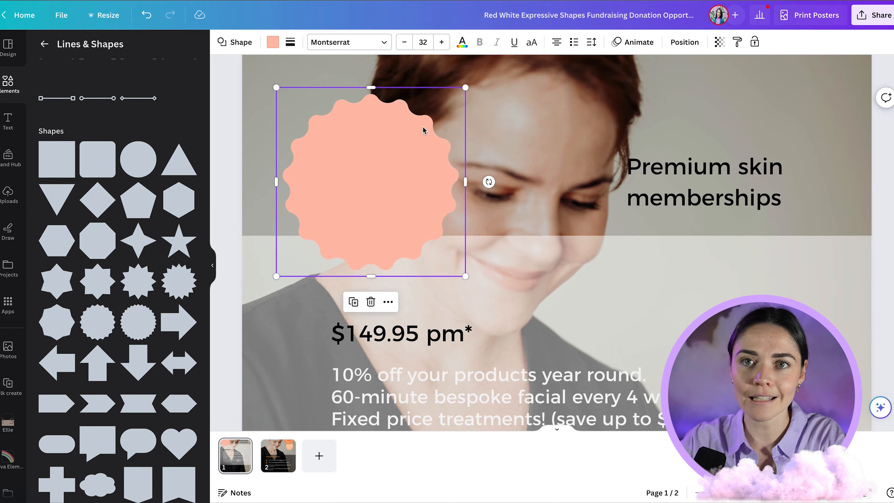
{"action": "scroll", "coordinate": [423, 126], "scroll_direction": "down", "scroll_amount": 5}
{"action": "scroll", "coordinate": [469, 122], "scroll_direction": "up", "scroll_amount": 2}
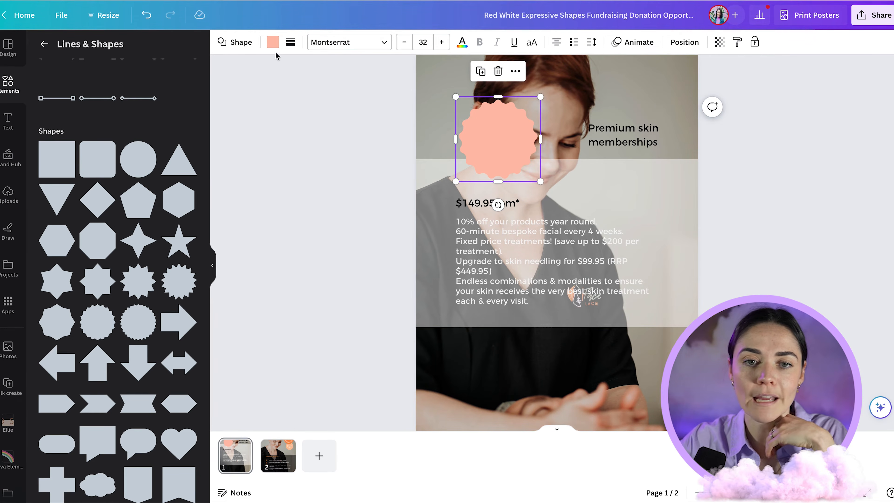
Step: Recolour the starburst with the document's orange and place it behind the heading at the poster's upper right
{"action": "left_click", "coordinate": [273, 43]}
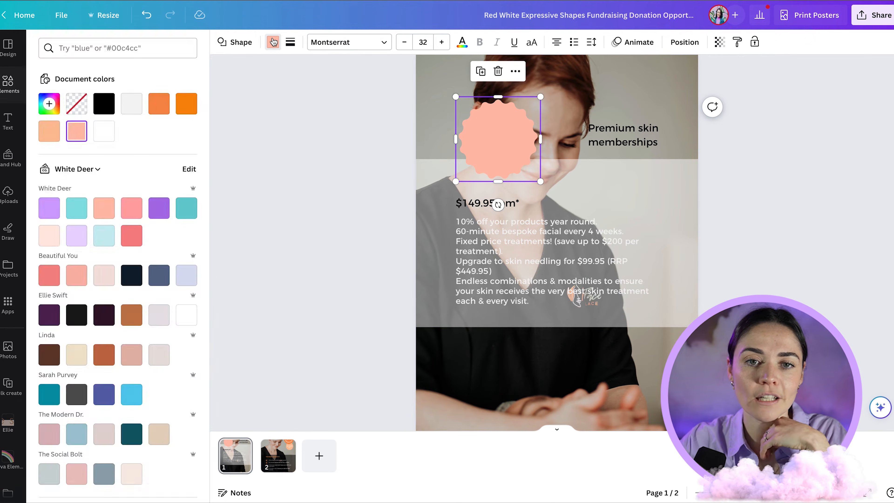
{"action": "left_click", "coordinate": [179, 110]}
{"action": "left_click_drag", "start_coordinate": [498, 139], "coordinate": [643, 117]}
{"action": "left_click", "coordinate": [159, 104]}
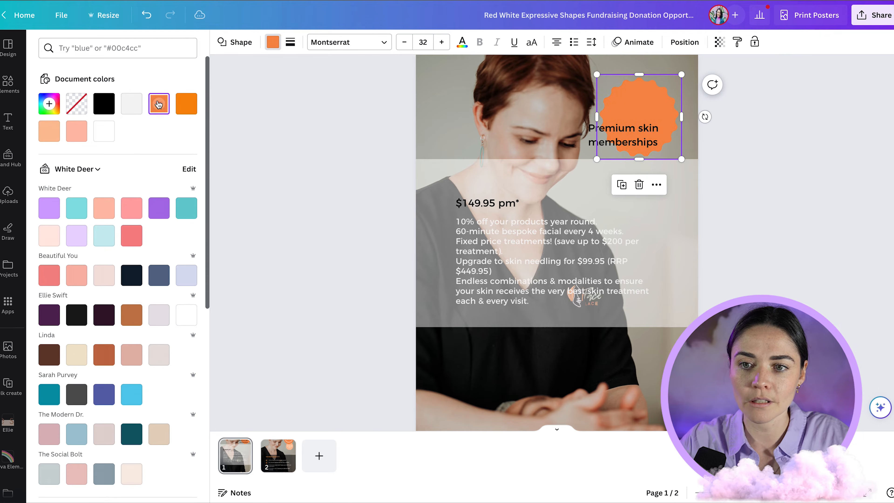
{"action": "left_click", "coordinate": [644, 93]}
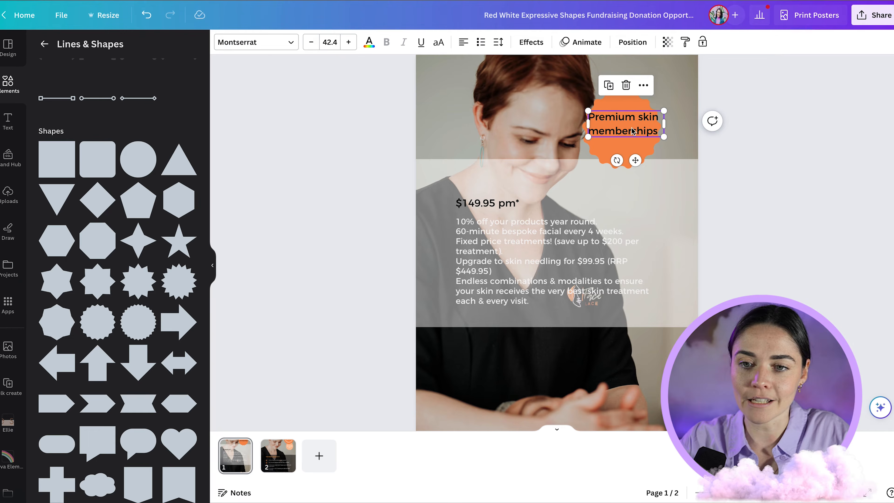
Step: Try Wilderness Typeface on the words "Premium skin" in the heading and undo the font change
{"action": "left_click", "coordinate": [369, 41]}
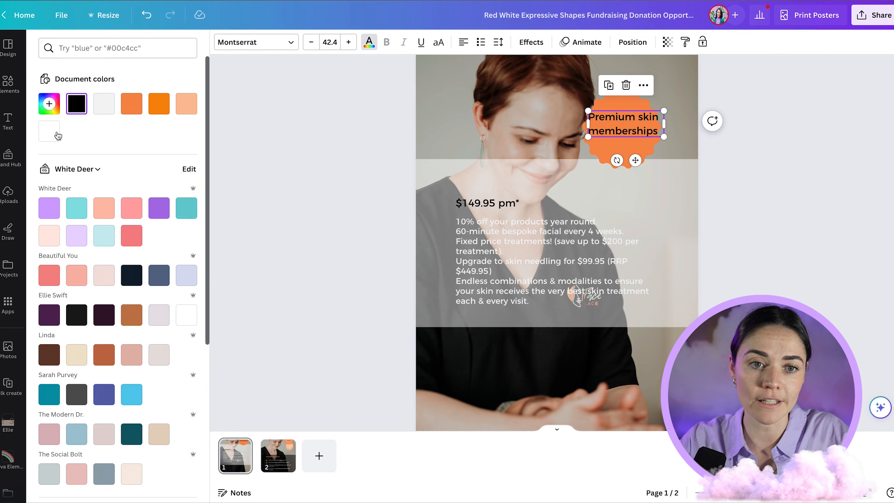
{"action": "double_click", "coordinate": [625, 117]}
{"action": "left_click", "coordinate": [645, 117]}
{"action": "left_click_drag", "start_coordinate": [660, 116], "coordinate": [590, 117]}
{"action": "left_click", "coordinate": [291, 42]}
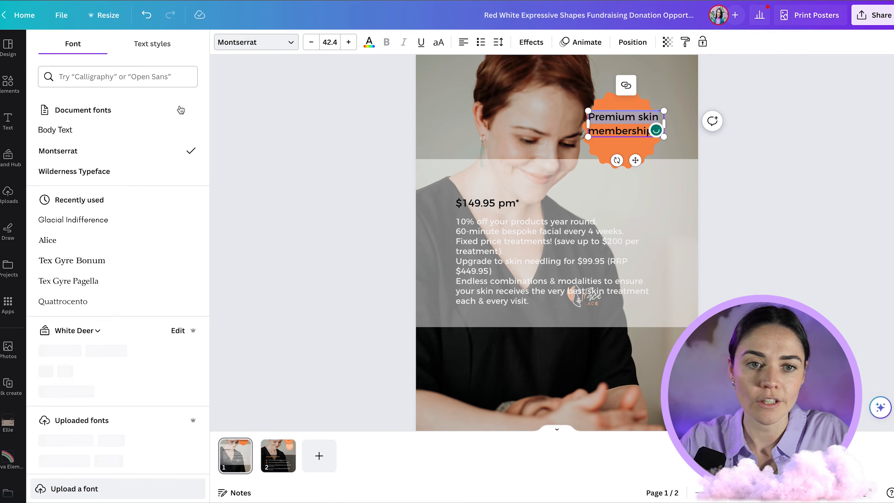
{"action": "left_click", "coordinate": [90, 171]}
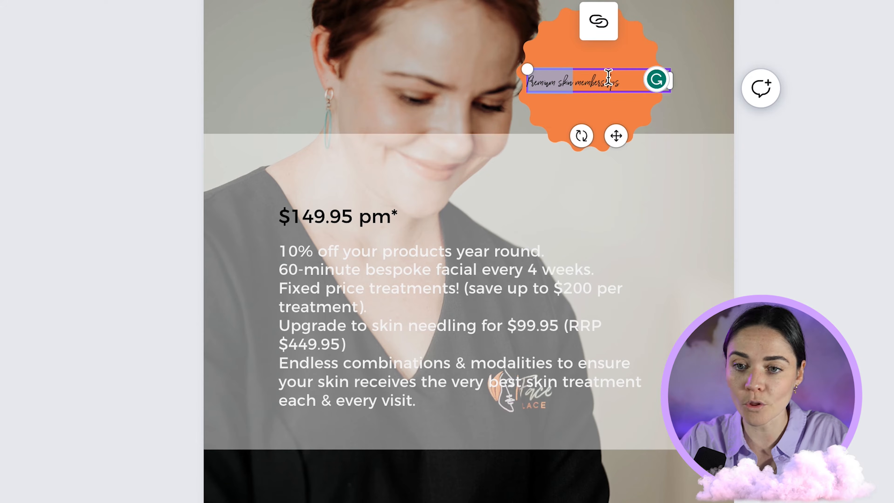
{"action": "key", "text": "ctrl+z"}
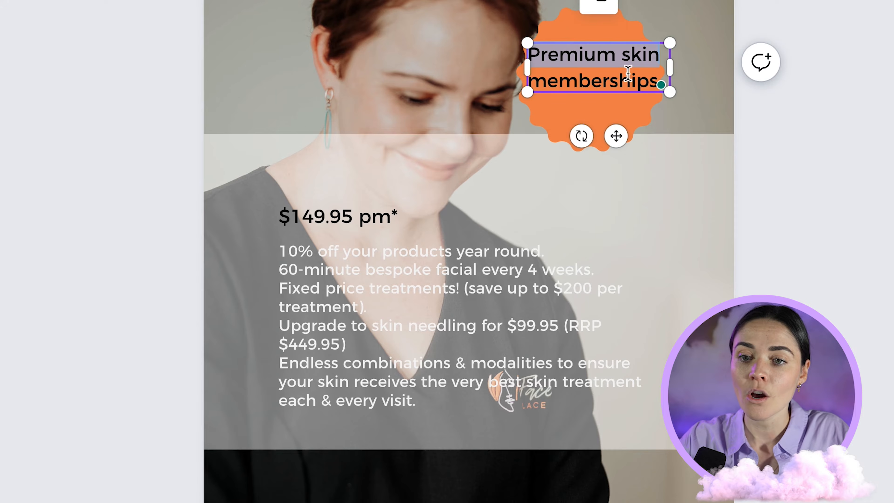
{"action": "key", "text": "Escape"}
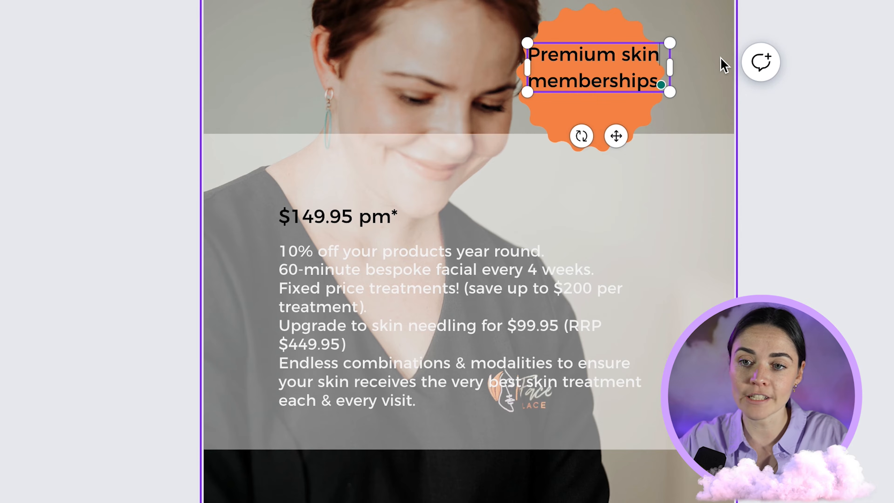
Step: Widen the heading's text box and put "memberships" on its own line with a line break after "Premium skin"
{"action": "left_click_drag", "start_coordinate": [670, 67], "coordinate": [802, 64]}
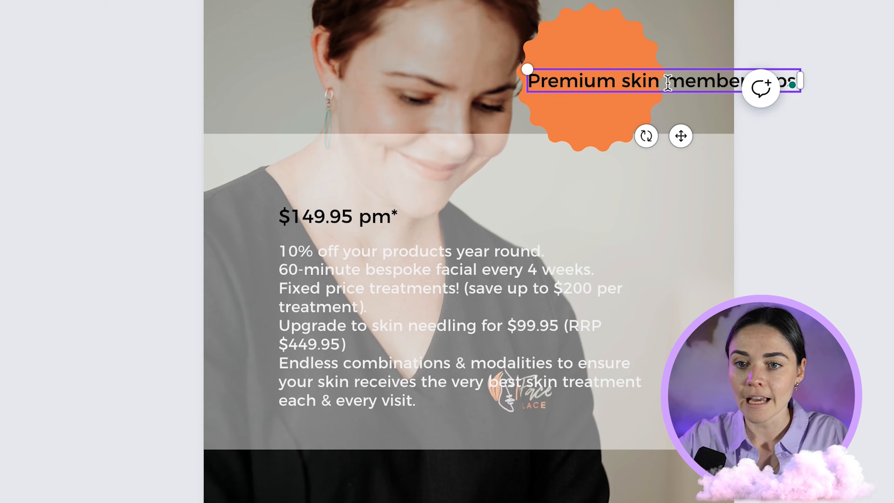
{"action": "key", "text": "Return"}
{"action": "key", "text": "Delete"}
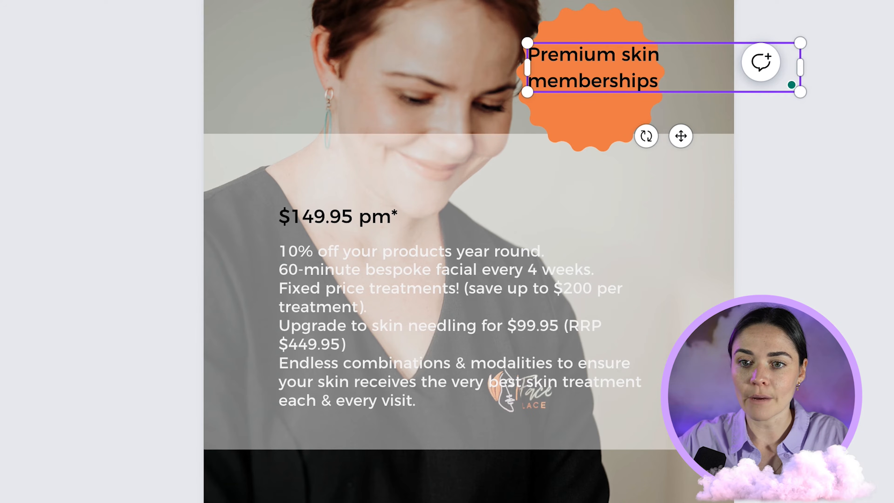
Step: Enlarge the heading and set its "Premium skin" line in Wilderness Typeface, sized to about the width of "memberships"
{"action": "triple_click", "coordinate": [618, 55]}
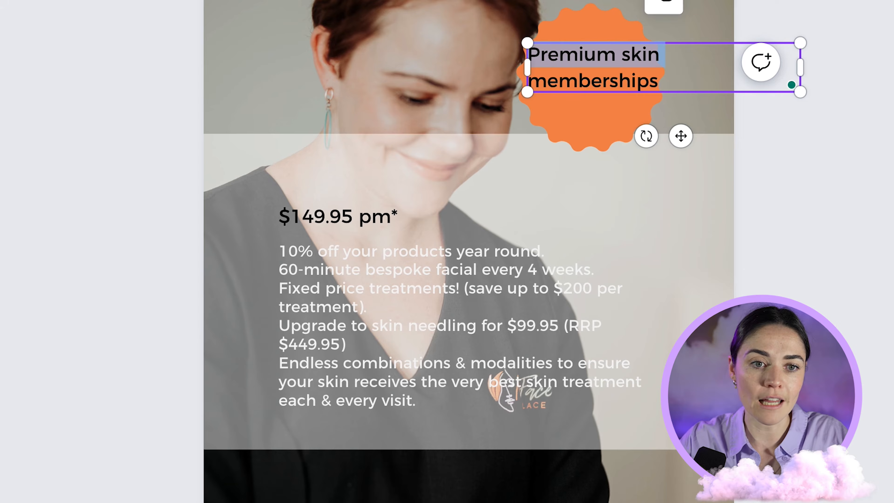
{"action": "left_click_drag", "start_coordinate": [800, 67], "coordinate": [774, 130]}
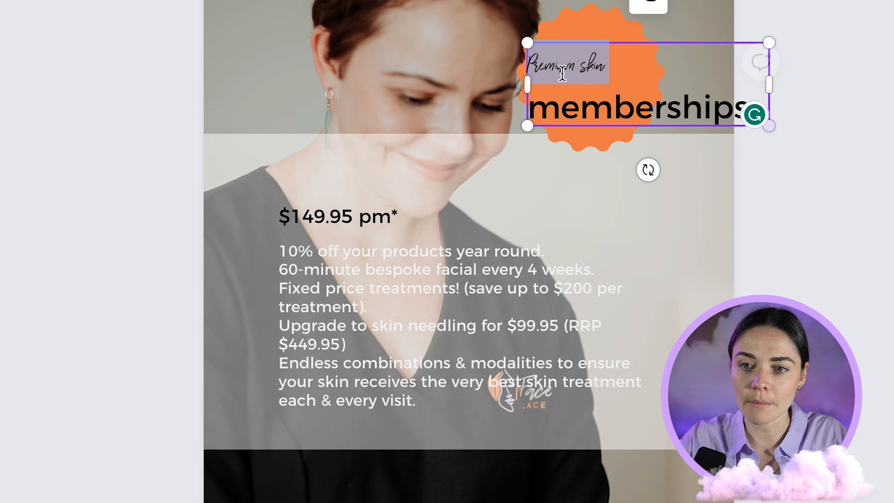
{"action": "left_click", "coordinate": [79, 1]}
{"action": "type", "text": "20"}
{"action": "key", "text": "Return"}
{"action": "left_click", "coordinate": [79, 1]}
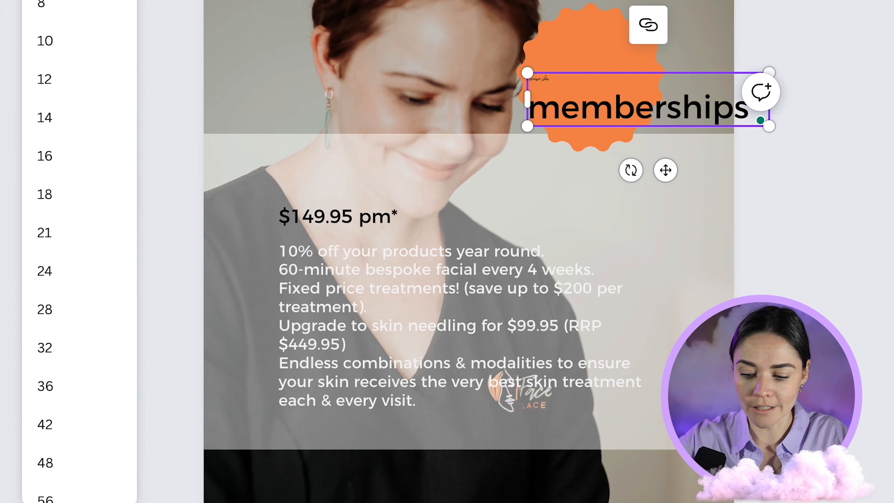
{"action": "key", "text": "Return"}
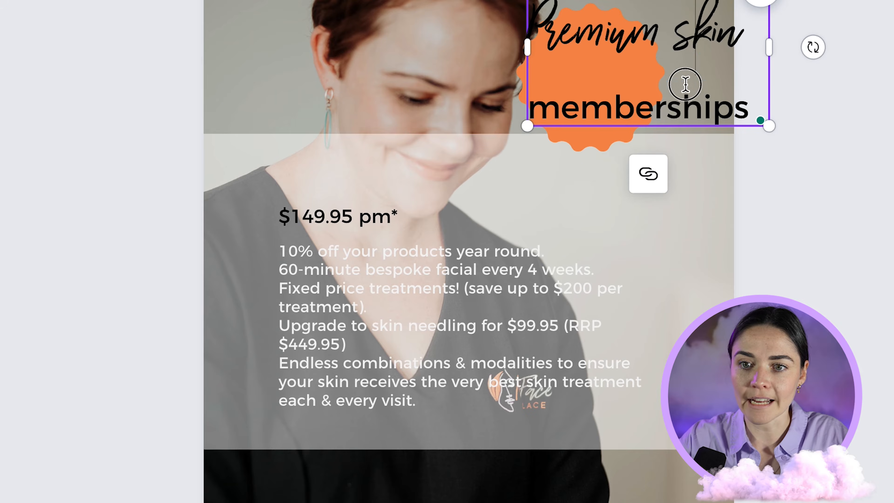
Step: Split "Premium" and "skin" onto separate lines and reposition the heading so "Premium" sits over the orange starburst
{"action": "left_click_drag", "start_coordinate": [656, 60], "coordinate": [660, 91]}
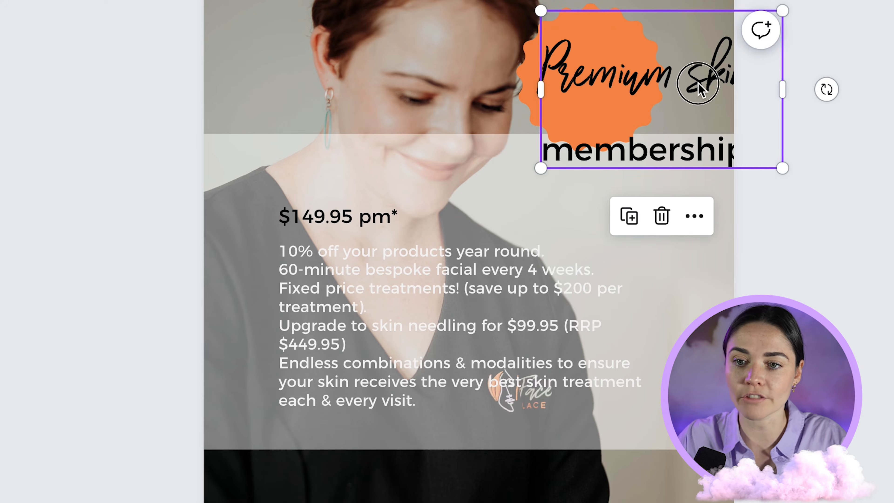
{"action": "left_click", "coordinate": [685, 81]}
{"action": "key", "text": "BackSpace"}
{"action": "key", "text": "Return"}
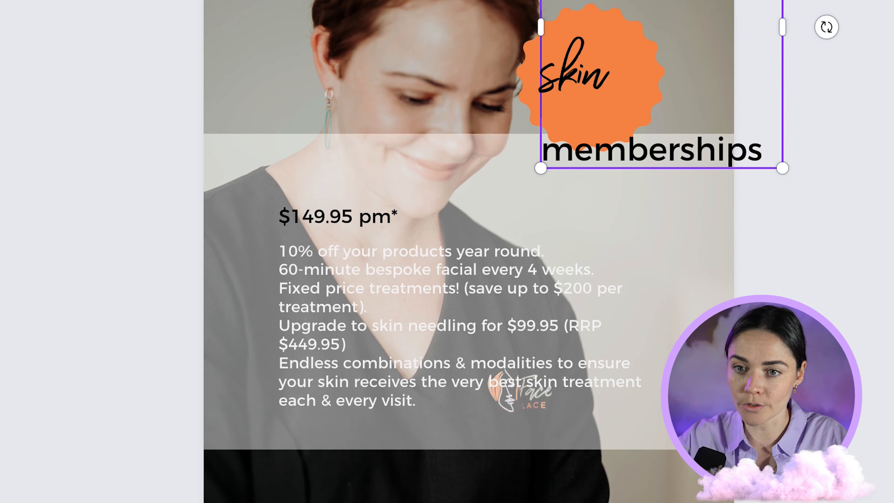
{"action": "left_click", "coordinate": [889, 186]}
{"action": "left_click_drag", "start_coordinate": [629, 114], "coordinate": [600, 243]}
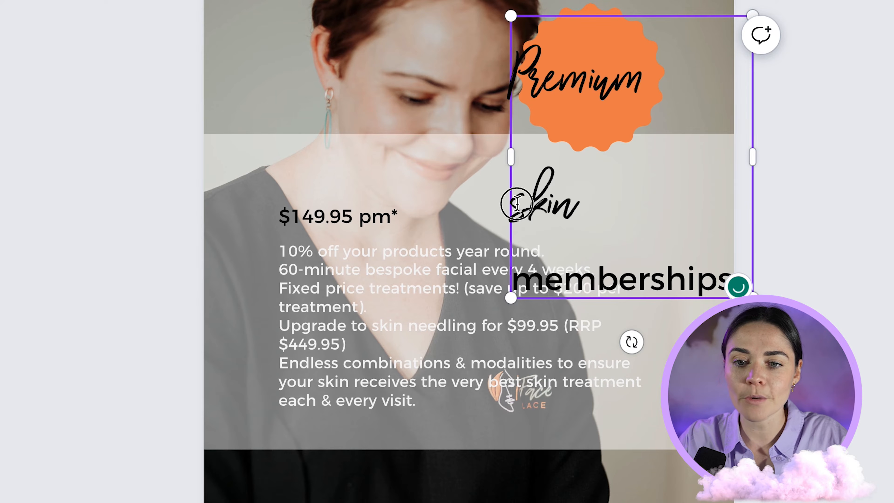
Step: Centre-align all three lines of the heading within its text box
{"action": "key", "text": "ctrl+shift+c"}
{"action": "key", "text": "ctrl+a"}
{"action": "key", "text": "ctrl+shift+r"}
{"action": "key", "text": "ctrl+shift+l"}
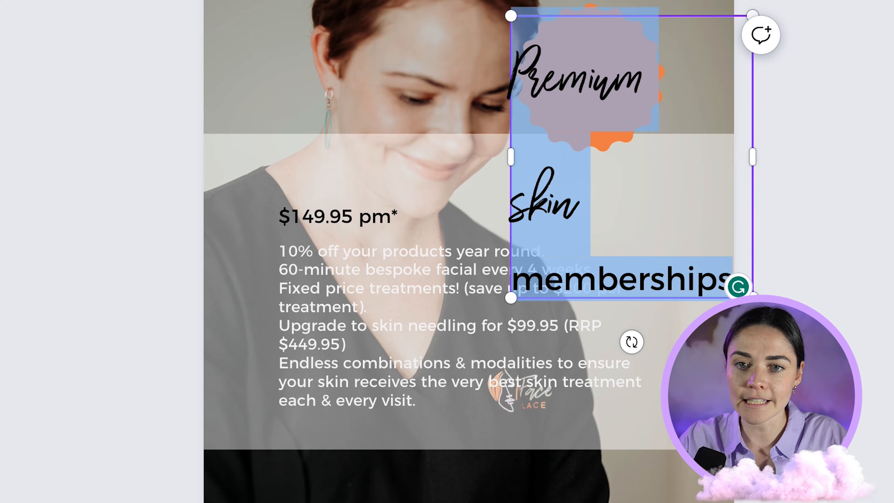
{"action": "key", "text": "ctrl+shift+c"}
{"action": "left_click", "coordinate": [659, 157]}
{"action": "left_click", "coordinate": [600, 67]}
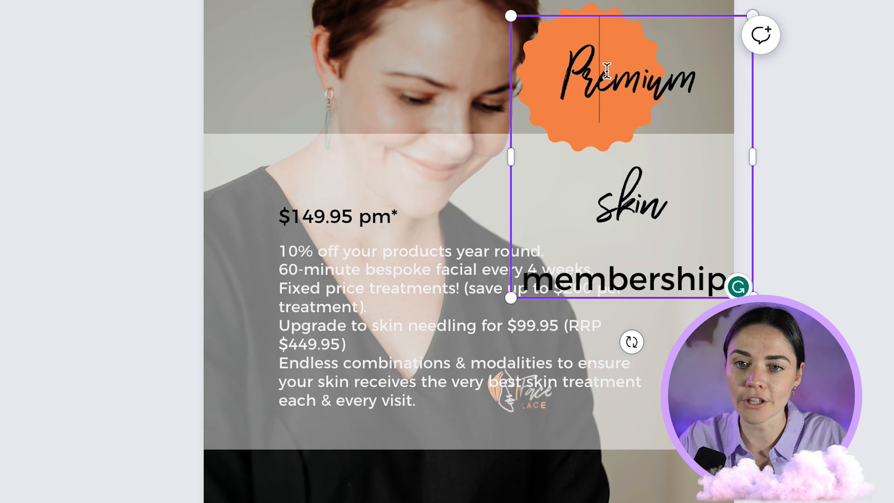
Step: Tighten the heading's line spacing so "Premium", "skin" and "memberships" sit close together
{"action": "left_click", "coordinate": [342, 67]}
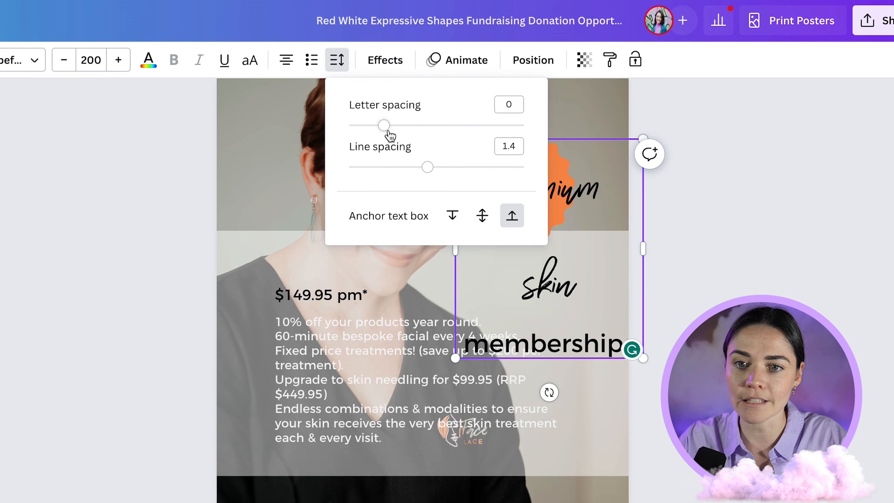
{"action": "left_click_drag", "start_coordinate": [425, 171], "coordinate": [292, 185]}
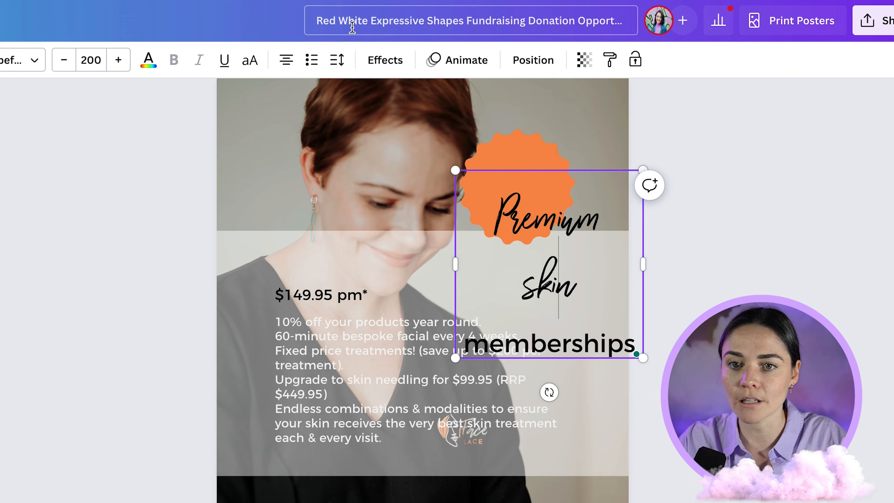
{"action": "left_click", "coordinate": [337, 60]}
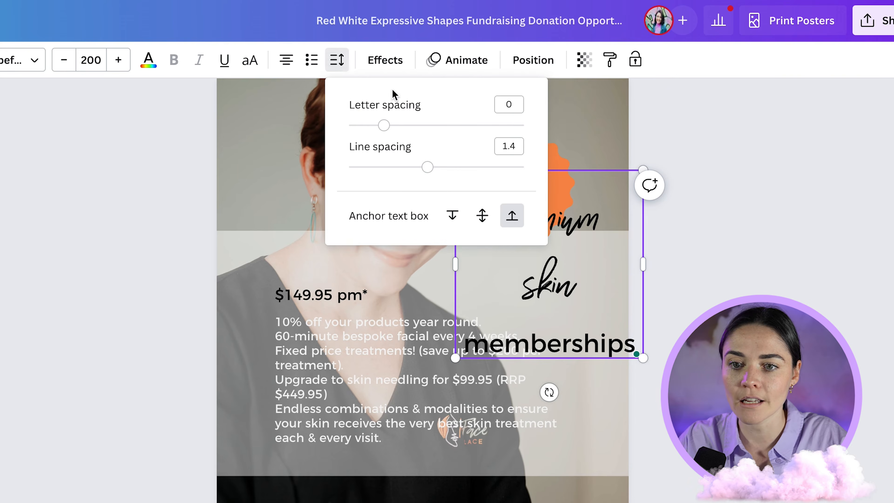
{"action": "left_click_drag", "start_coordinate": [426, 171], "coordinate": [341, 179]}
{"action": "left_click", "coordinate": [577, 343]}
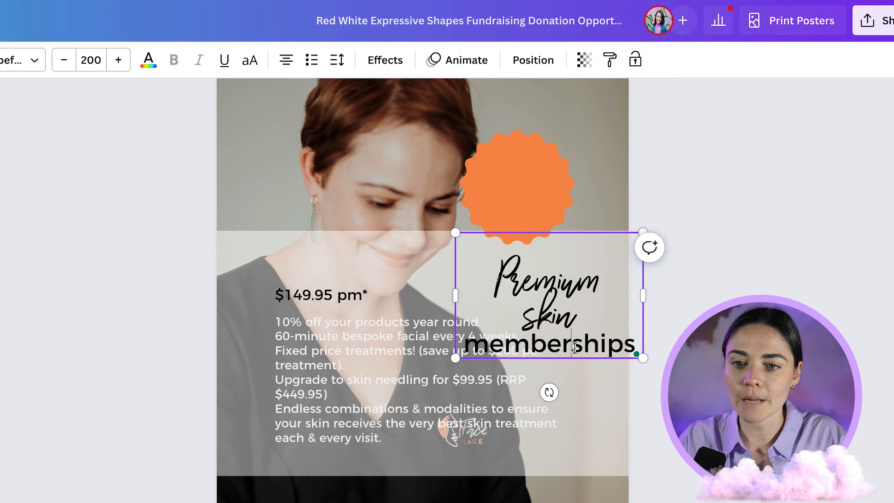
Step: Convert "memberships" in the heading to all capitals and set its font size to 58
{"action": "double_click", "coordinate": [581, 345]}
{"action": "left_click", "coordinate": [248, 59]}
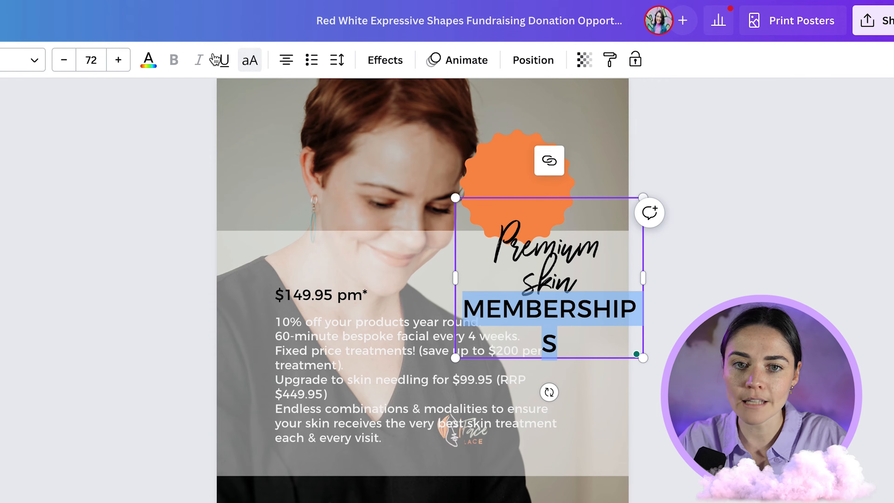
{"action": "left_click", "coordinate": [64, 60]}
{"action": "left_click", "coordinate": [64, 61]}
{"action": "left_click", "coordinate": [65, 62]}
{"action": "left_click", "coordinate": [64, 61]}
{"action": "left_click", "coordinate": [64, 60]}
{"action": "left_click", "coordinate": [64, 60]}
{"action": "left_click", "coordinate": [64, 60]}
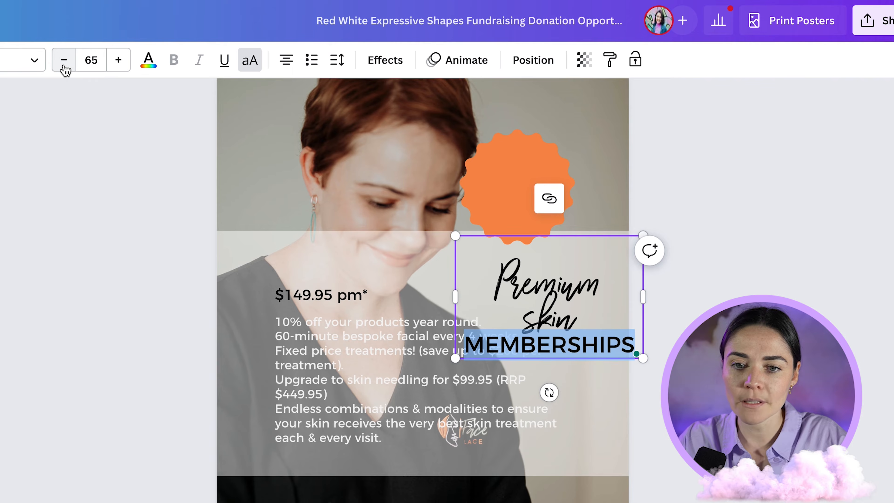
{"action": "left_click", "coordinate": [64, 60]}
{"action": "left_click", "coordinate": [64, 60]}
{"action": "left_click", "coordinate": [64, 61]}
{"action": "left_click", "coordinate": [64, 60]}
{"action": "left_click", "coordinate": [64, 61]}
{"action": "left_click", "coordinate": [64, 60]}
{"action": "left_click", "coordinate": [64, 61]}
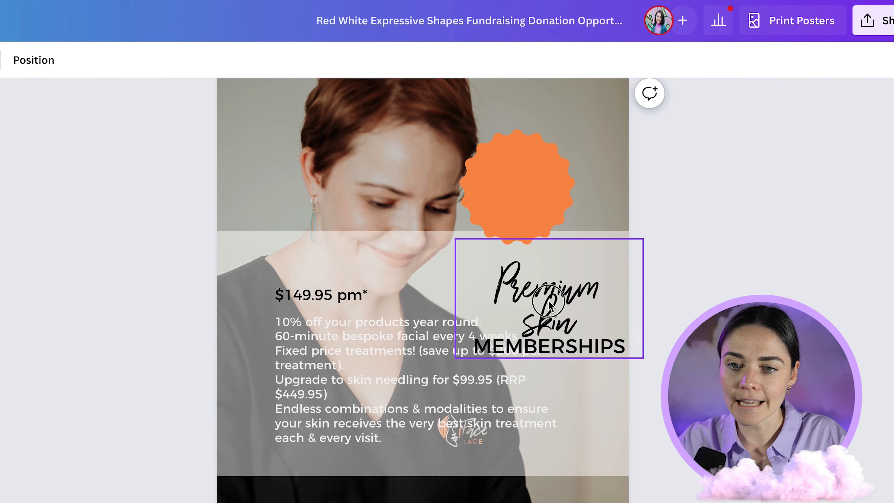
Step: Move the heading up towards the orange badge and cut "MEMBERSHIPS" out into its own text box
{"action": "left_click_drag", "start_coordinate": [566, 353], "coordinate": [553, 280]}
{"action": "double_click", "coordinate": [562, 276]}
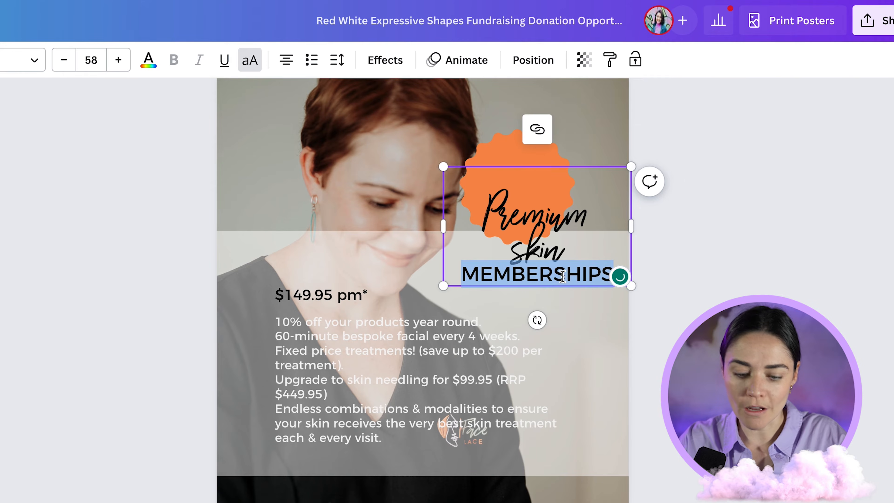
{"action": "key", "text": "ctrl+x"}
{"action": "key", "text": "Escape"}
{"action": "key", "text": "ctrl+v"}
Step: Place the separate "MEMBERSHIPS" text on the badge, curve it along the upper edge and scale it to size 35.7
{"action": "left_click_drag", "start_coordinate": [423, 352], "coordinate": [542, 152]}
{"action": "left_click", "coordinate": [260, 71]}
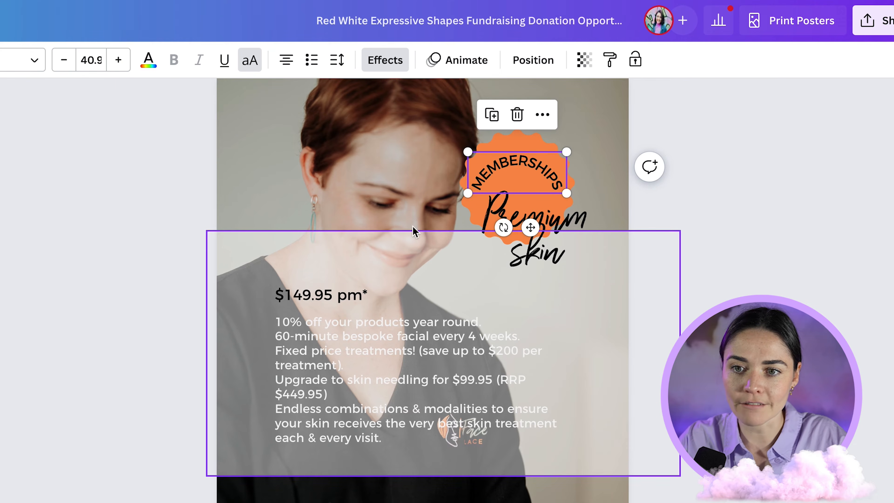
{"action": "left_click_drag", "start_coordinate": [517, 169], "coordinate": [517, 158]}
{"action": "left_click_drag", "start_coordinate": [567, 182], "coordinate": [559, 180]}
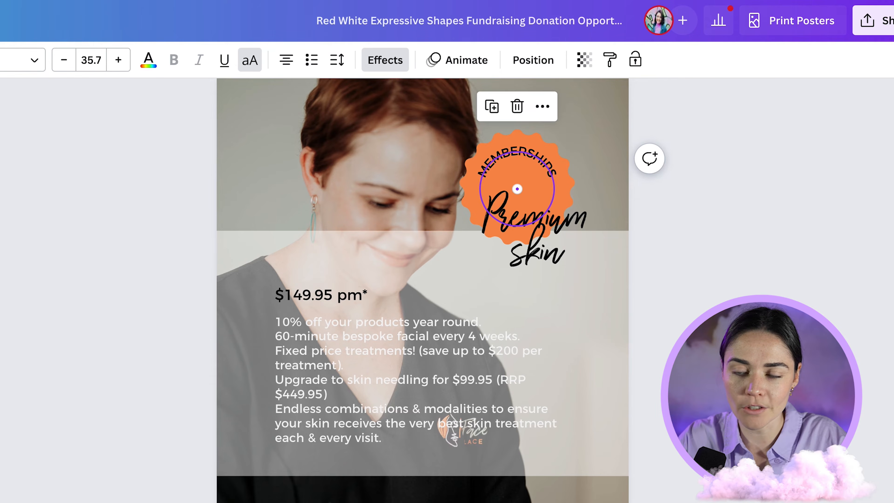
Step: Duplicate the curved "MEMBERSHIPS" text, invert its curve and fit the copy along the badge's lower edge
{"action": "left_click_drag", "start_coordinate": [531, 159], "coordinate": [337, 176]}
{"action": "left_click_drag", "start_coordinate": [2, 422], "coordinate": [0, 423]}
{"action": "left_click_drag", "start_coordinate": [326, 162], "coordinate": [516, 224]}
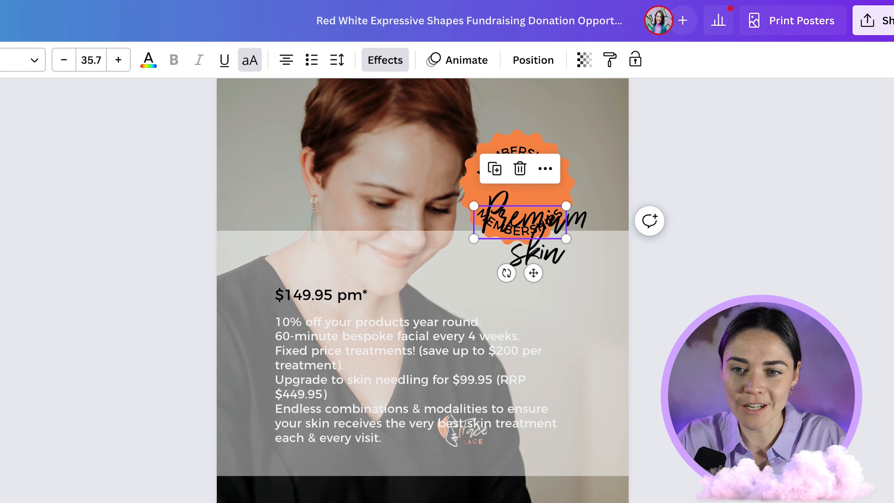
{"action": "left_click_drag", "start_coordinate": [1, 422], "coordinate": [0, 422]}
{"action": "left_click", "coordinate": [575, 350]}
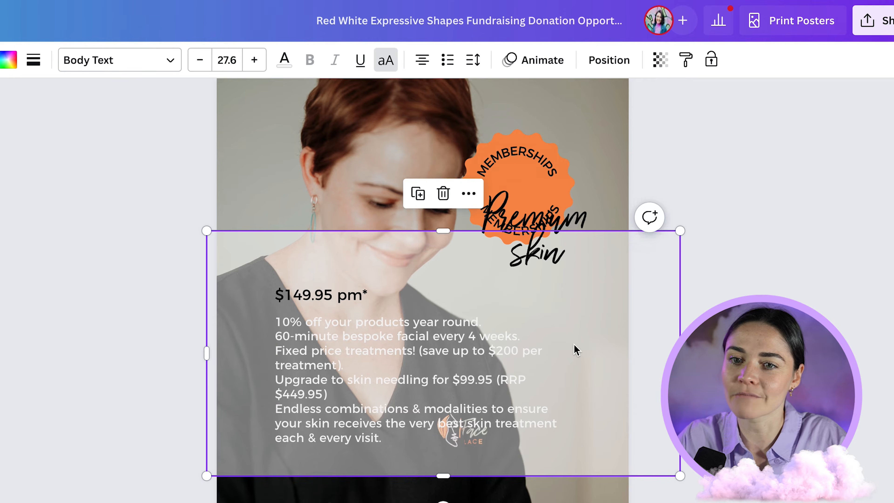
Step: Move "Premium skin" onto the badge and scale it to size 121, centred between the two curved words
{"action": "mouse_move", "coordinate": [569, 254]}
{"action": "left_mouse_down"}
{"action": "mouse_move", "coordinate": [568, 239]}
{"action": "mouse_move", "coordinate": [587, 263]}
{"action": "mouse_move", "coordinate": [567, 254]}
{"action": "left_mouse_up"}
{"action": "left_click_drag", "start_coordinate": [596, 215], "coordinate": [586, 193]}
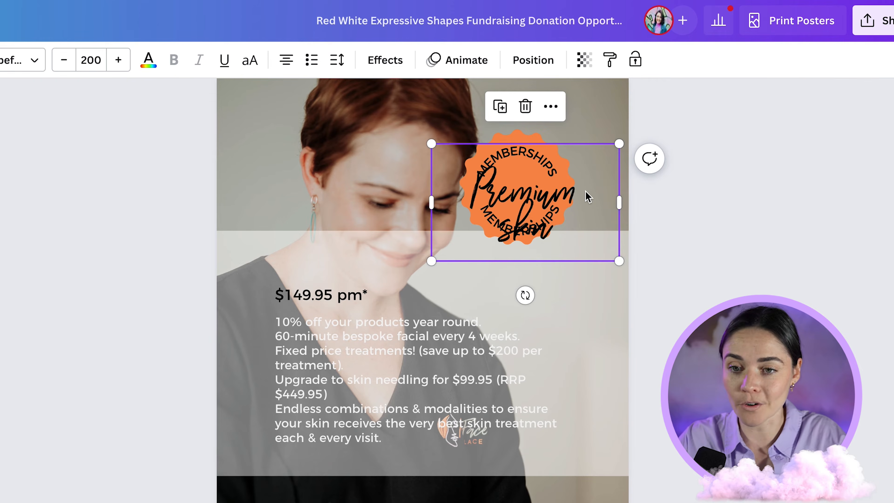
{"action": "left_click_drag", "start_coordinate": [619, 261], "coordinate": [569, 231]}
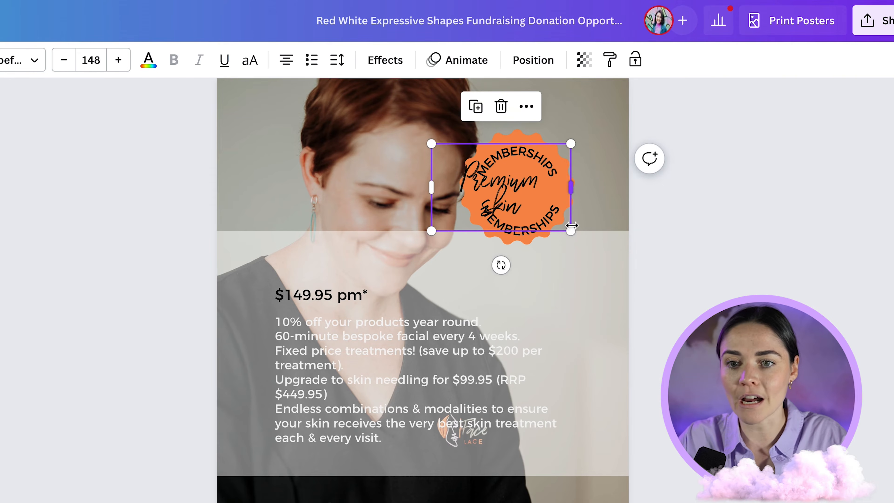
{"action": "left_click_drag", "start_coordinate": [565, 193], "coordinate": [591, 193]}
{"action": "left_click_drag", "start_coordinate": [594, 239], "coordinate": [578, 227]}
{"action": "left_click_drag", "start_coordinate": [555, 190], "coordinate": [559, 195]}
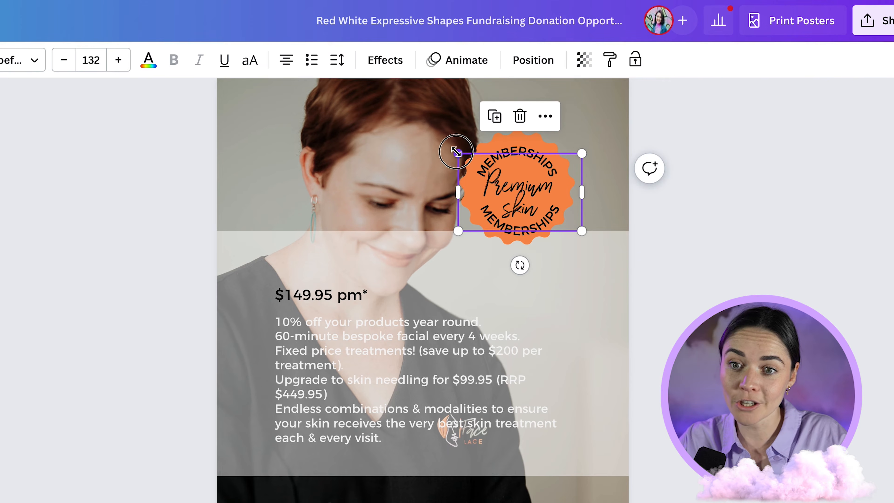
{"action": "left_click_drag", "start_coordinate": [457, 153], "coordinate": [464, 157]}
{"action": "left_click_drag", "start_coordinate": [562, 203], "coordinate": [566, 196]}
{"action": "scroll", "coordinate": [563, 192], "scroll_direction": "up", "scroll_amount": 10}
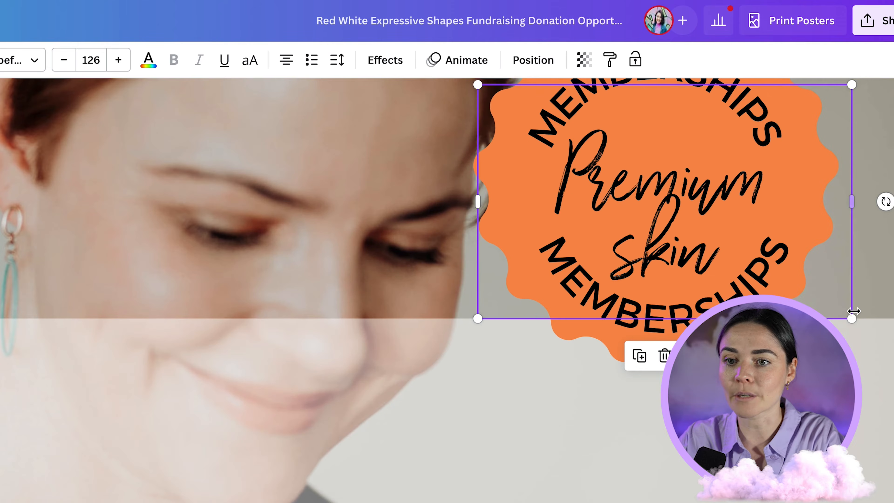
{"action": "left_click_drag", "start_coordinate": [847, 312], "coordinate": [831, 303]}
{"action": "scroll", "coordinate": [808, 259], "scroll_direction": "down", "scroll_amount": 10}
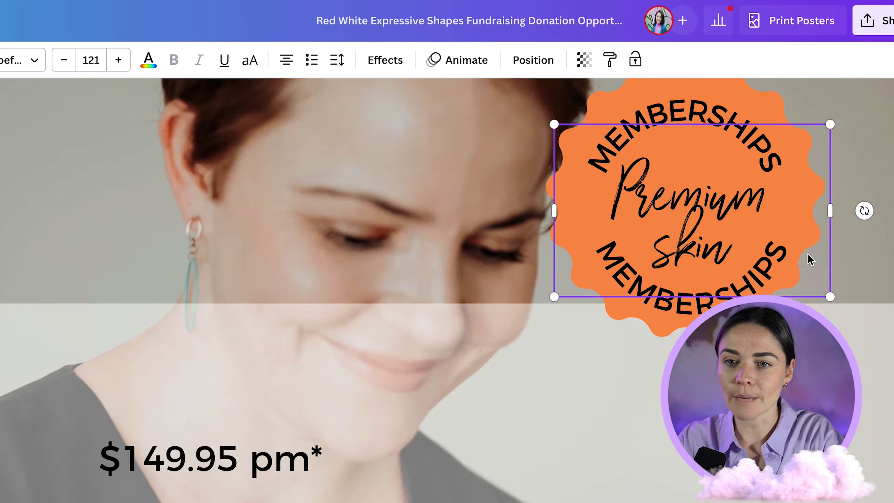
{"action": "scroll", "coordinate": [528, 194], "scroll_direction": "up", "scroll_amount": 6}
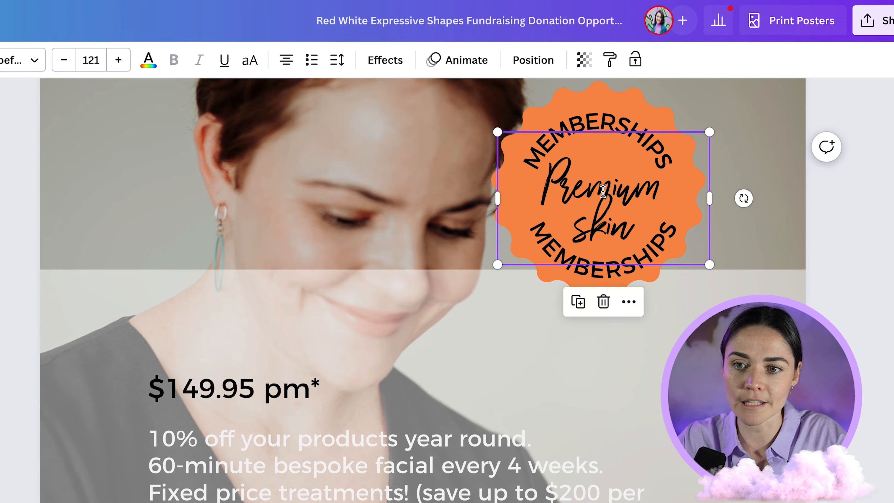
Step: Reduce the upper curved "MEMBERSHIPS" to size 30.7 and set its letter spacing to 54
{"action": "left_click", "coordinate": [577, 124]}
{"action": "left_click", "coordinate": [60, 64]}
{"action": "left_click", "coordinate": [59, 63]}
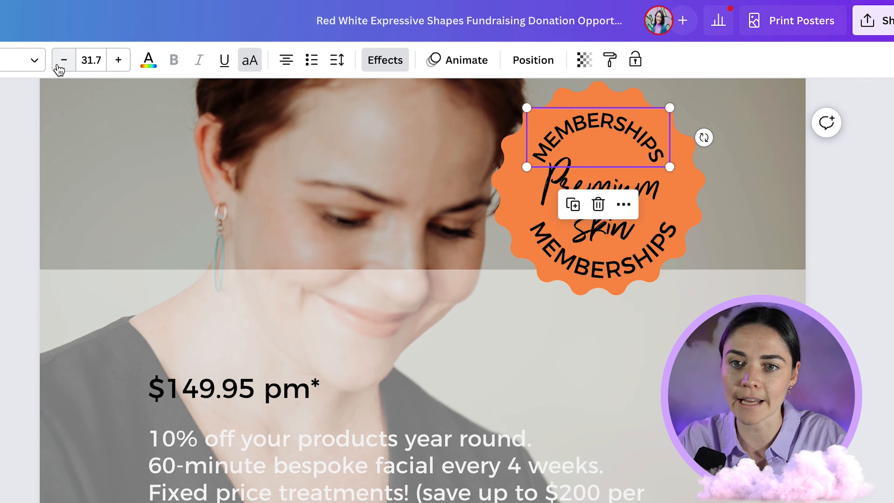
{"action": "left_click", "coordinate": [60, 63]}
{"action": "left_click", "coordinate": [60, 63]}
{"action": "left_click", "coordinate": [60, 64]}
{"action": "left_click", "coordinate": [336, 60]}
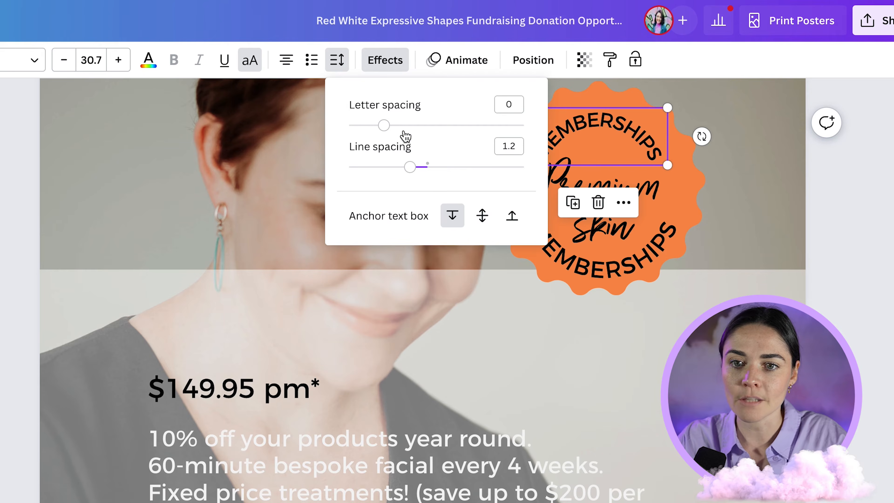
{"action": "left_click_drag", "start_coordinate": [386, 125], "coordinate": [394, 125]}
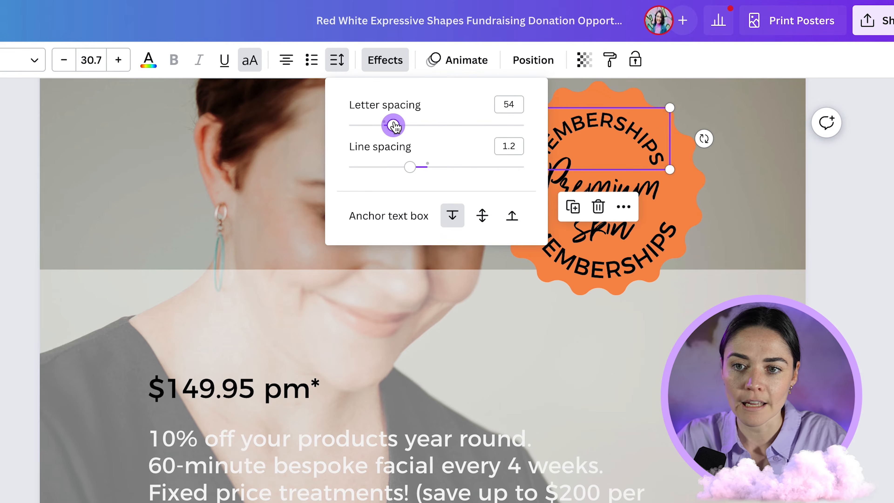
{"action": "left_click", "coordinate": [398, 74]}
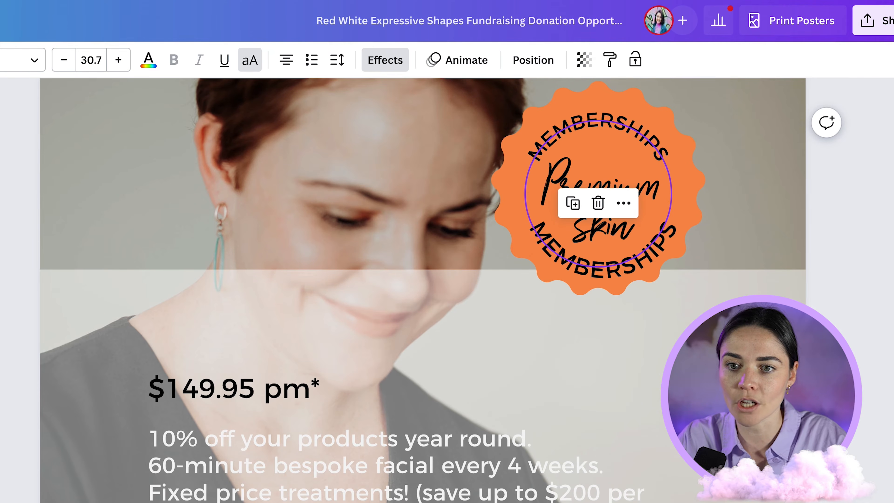
Step: Duplicate the restyled upper "MEMBERSHIPS" beside the badge and delete the old lower "MEMBERSHIPS"
{"action": "left_click_drag", "start_coordinate": [600, 130], "coordinate": [418, 226]}
{"action": "left_click", "coordinate": [603, 250]}
{"action": "key", "text": "Delete"}
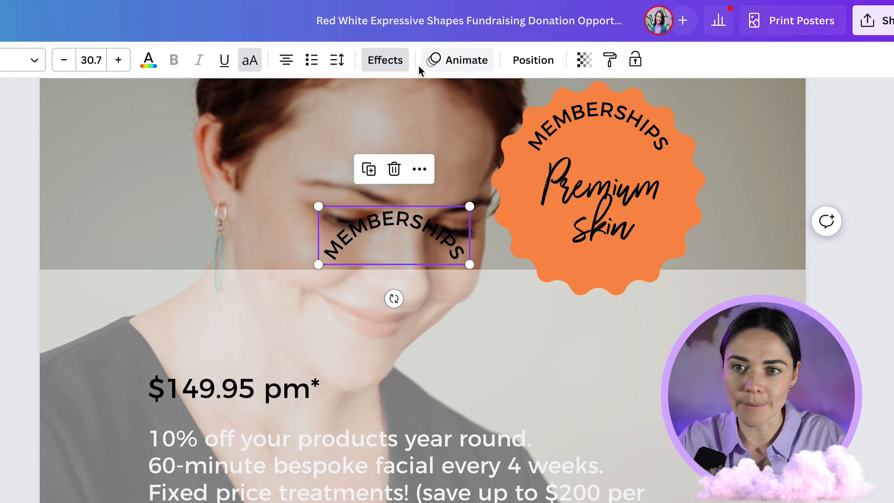
Step: Invert the curve of the new "MEMBERSHIPS" copy and align it along the badge's lower edge
{"action": "left_click", "coordinate": [337, 61]}
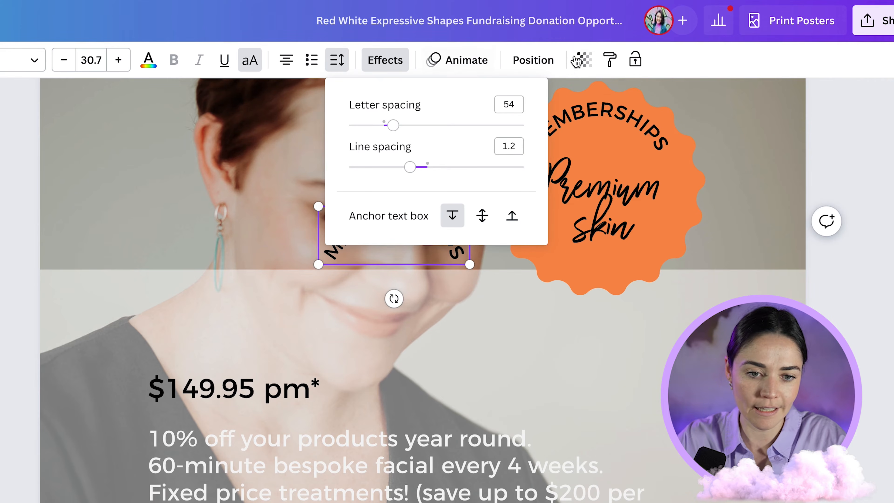
{"action": "left_click", "coordinate": [549, 60]}
{"action": "left_click", "coordinate": [381, 64]}
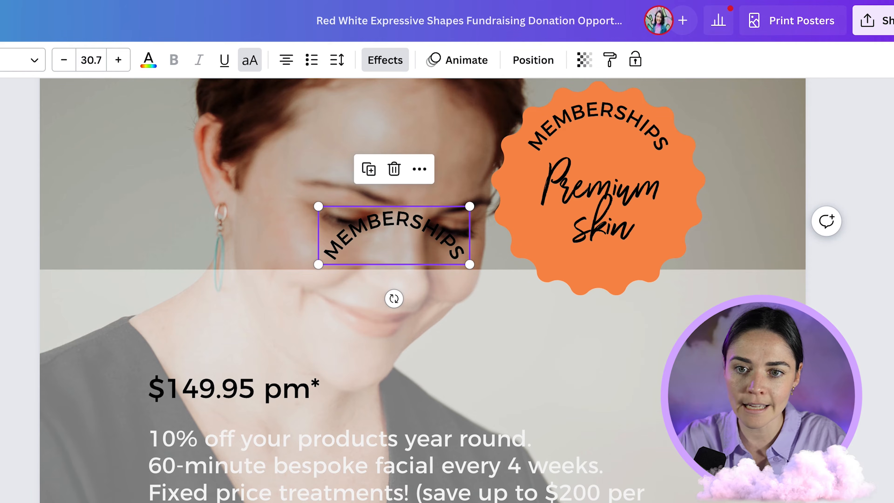
{"action": "left_click_drag", "start_coordinate": [378, 246], "coordinate": [573, 263]}
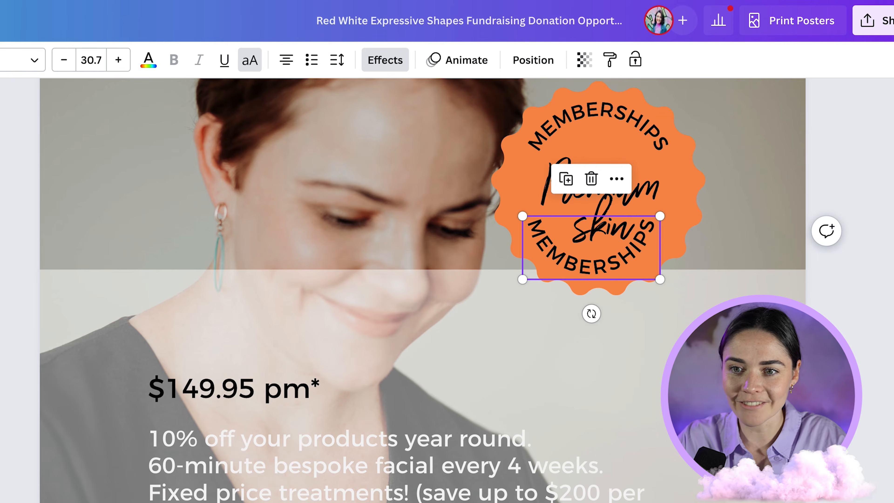
{"action": "left_click_drag", "start_coordinate": [0, 422], "coordinate": [3, 422]}
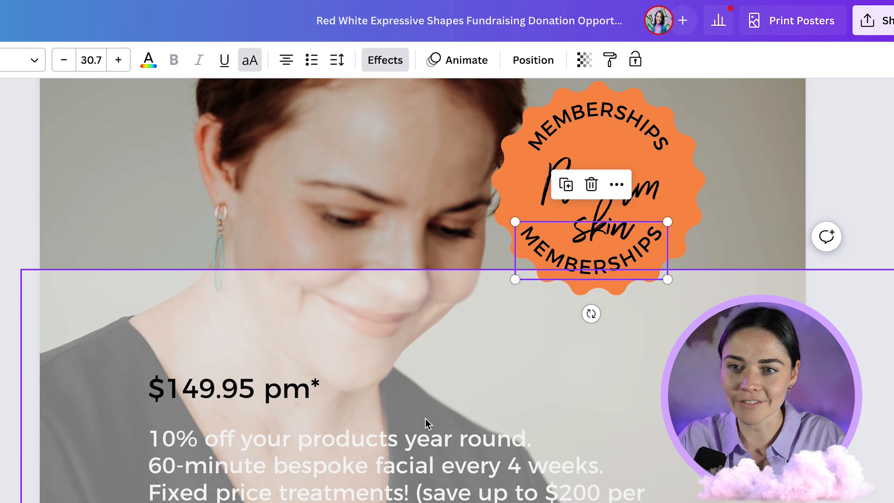
{"action": "left_click_drag", "start_coordinate": [639, 270], "coordinate": [644, 258]}
{"action": "left_click", "coordinate": [884, 263]}
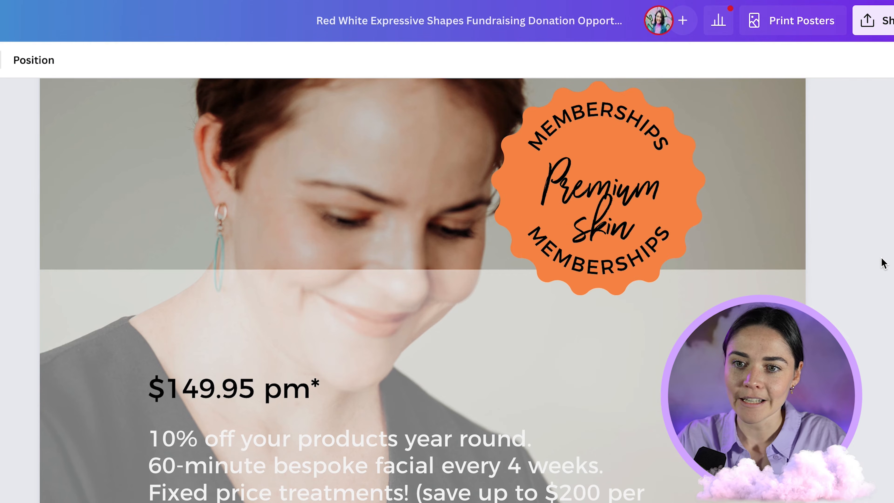
Step: Nudge "Premium skin" into place between the curved words and colour all three badge texts white
{"action": "mouse_move", "coordinate": [655, 211]}
{"action": "left_mouse_down"}
{"action": "mouse_move", "coordinate": [651, 197]}
{"action": "mouse_move", "coordinate": [649, 205]}
{"action": "left_mouse_up"}
{"action": "scroll", "coordinate": [649, 203], "scroll_direction": "down", "scroll_amount": 5}
{"action": "left_click", "coordinate": [824, 228]}
{"action": "left_click", "coordinate": [574, 213]}
{"action": "left_click", "coordinate": [574, 224], "text": "shift"}
{"action": "left_click", "coordinate": [551, 151], "text": "shift"}
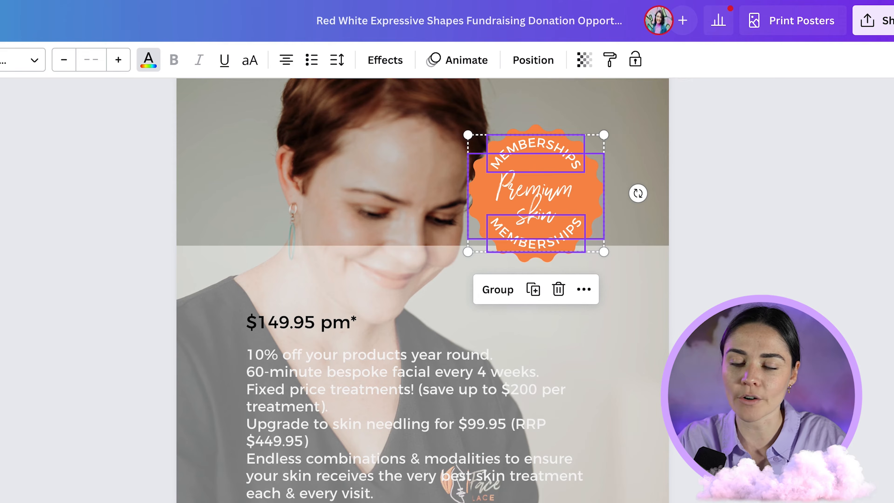
Step: Select the orange badge together with its three texts and move them up above the translucent panel
{"action": "left_click", "coordinate": [757, 202]}
{"action": "left_click_drag", "start_coordinate": [699, 130], "coordinate": [575, 209]}
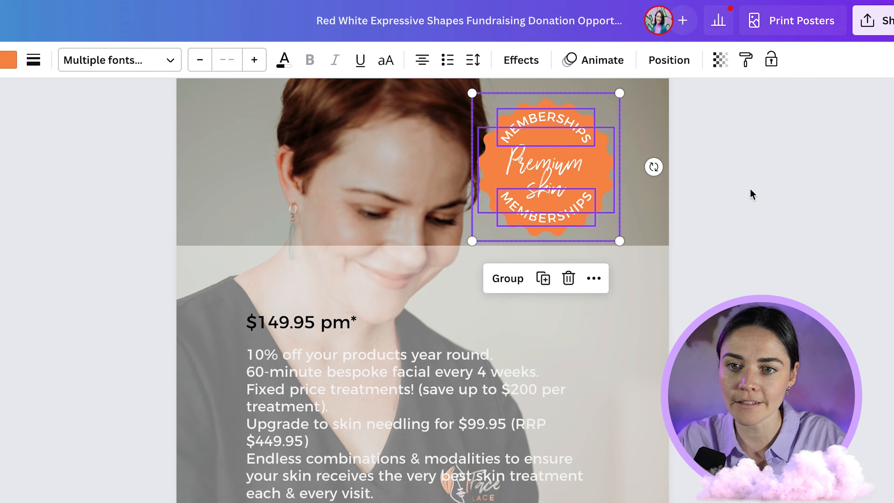
{"action": "left_click", "coordinate": [752, 193]}
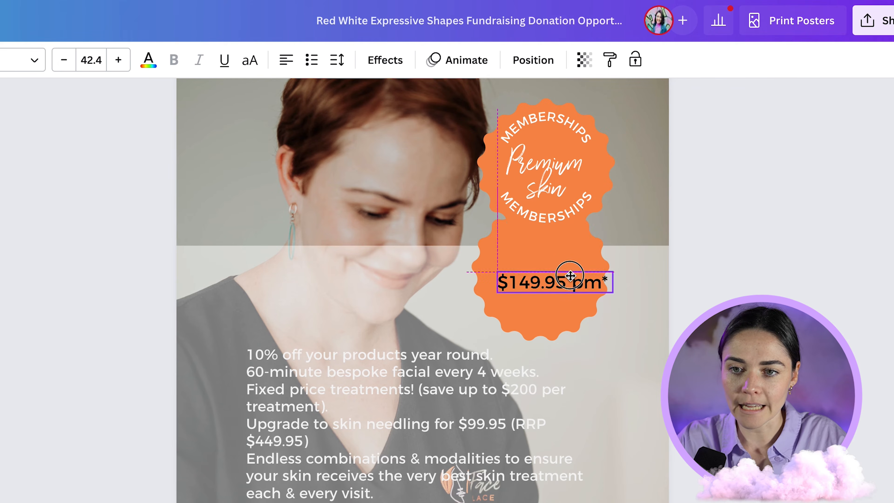
Step: Place the $149.95 pm* price on a second orange badge below the first, in centred capitals on two lines at size 45.6
{"action": "left_click_drag", "start_coordinate": [569, 273], "coordinate": [561, 293]}
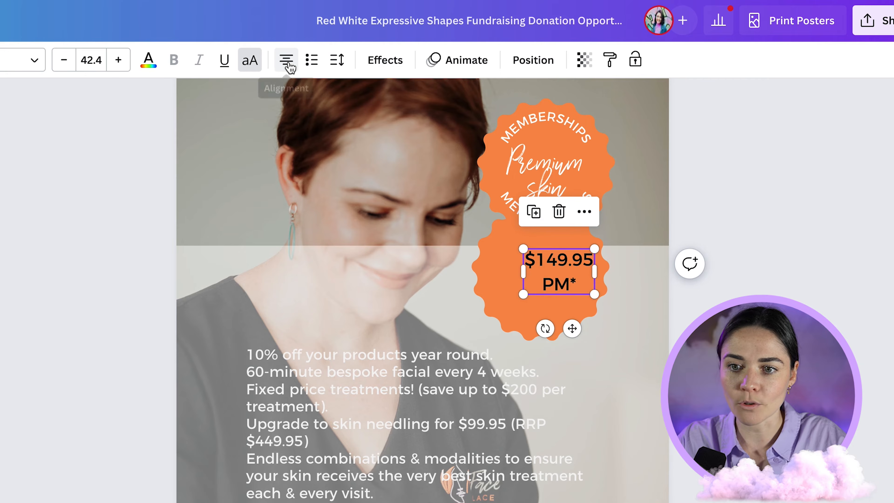
{"action": "mouse_move", "coordinate": [594, 294]}
{"action": "left_mouse_down"}
{"action": "mouse_move", "coordinate": [573, 279]}
{"action": "mouse_move", "coordinate": [605, 304]}
{"action": "mouse_move", "coordinate": [600, 298]}
{"action": "left_mouse_up"}
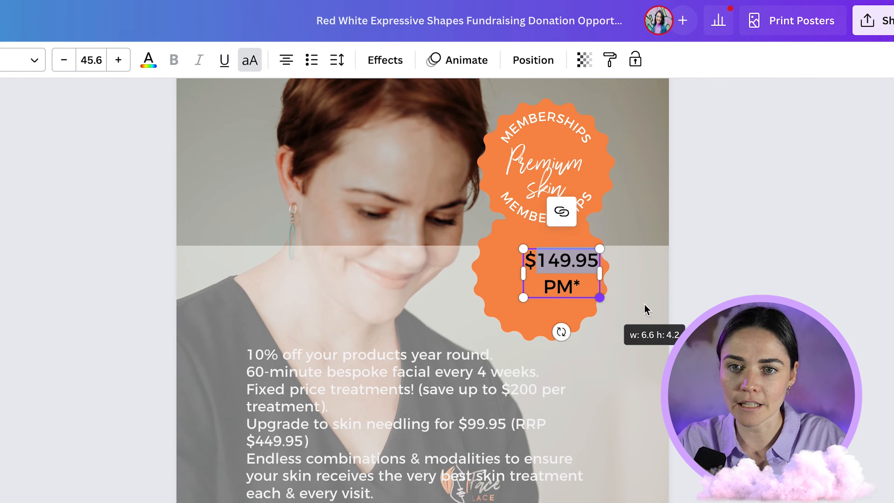
Step: Tighten the line spacing of the two-line price text on the second badge
{"action": "left_click", "coordinate": [634, 290]}
{"action": "left_click", "coordinate": [598, 279]}
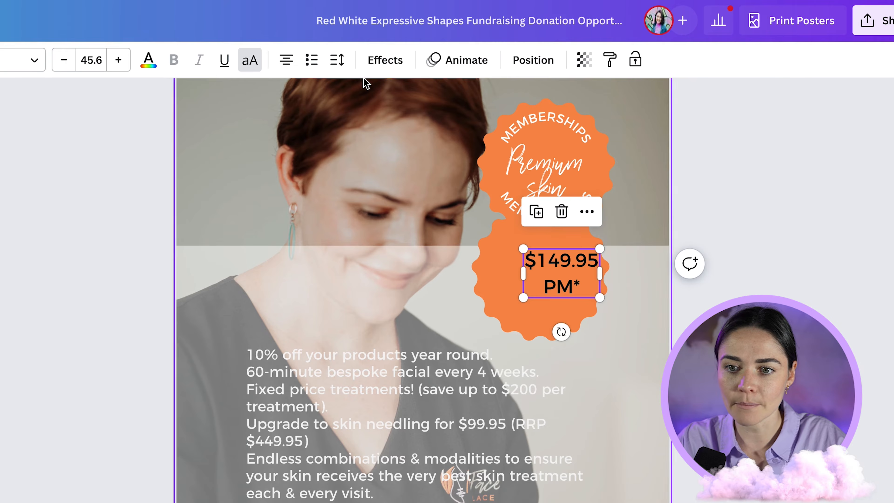
{"action": "left_click", "coordinate": [337, 60]}
{"action": "left_click_drag", "start_coordinate": [426, 172], "coordinate": [396, 170]}
{"action": "left_click", "coordinate": [787, 294]}
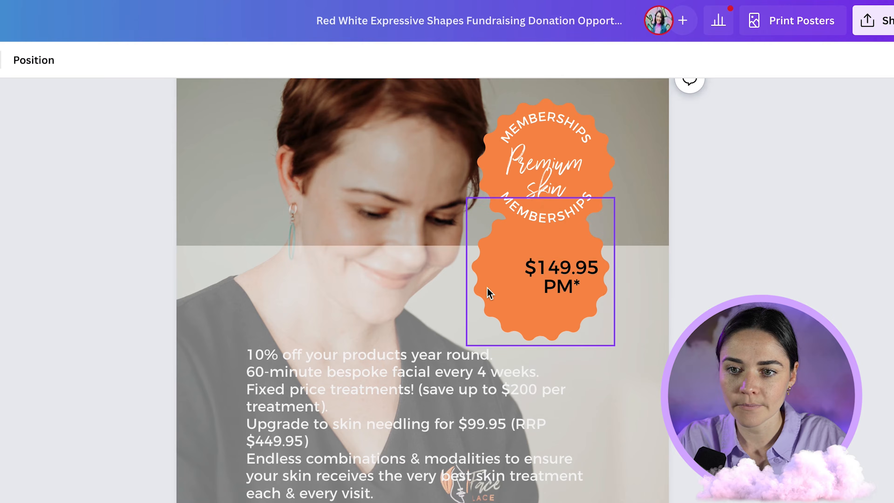
Step: Shrink the second badge, scale it with its price text down to size 32.6, and move both over the heading badge's lower-right edge
{"action": "left_click", "coordinate": [498, 279]}
{"action": "left_click_drag", "start_coordinate": [467, 198], "coordinate": [497, 226]}
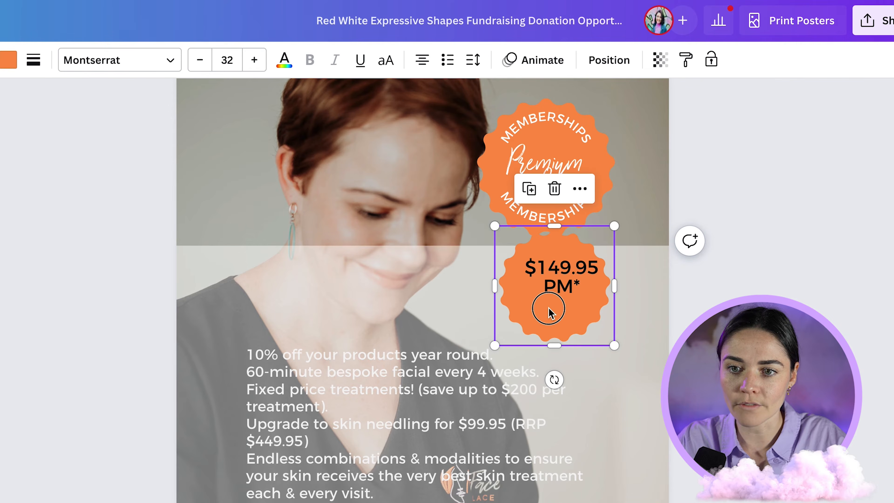
{"action": "left_click_drag", "start_coordinate": [548, 309], "coordinate": [555, 298]}
{"action": "left_click", "coordinate": [582, 288], "text": "shift"}
{"action": "left_click_drag", "start_coordinate": [621, 332], "coordinate": [583, 301]}
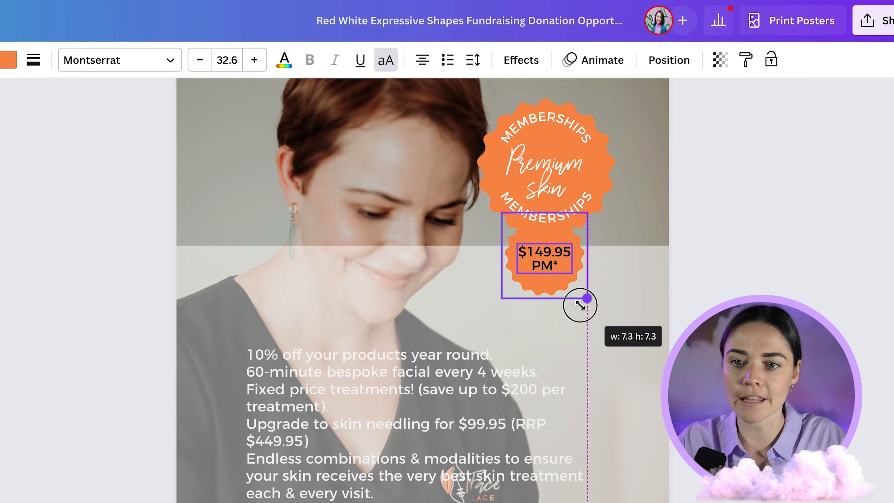
{"action": "left_click_drag", "start_coordinate": [537, 263], "coordinate": [595, 254]}
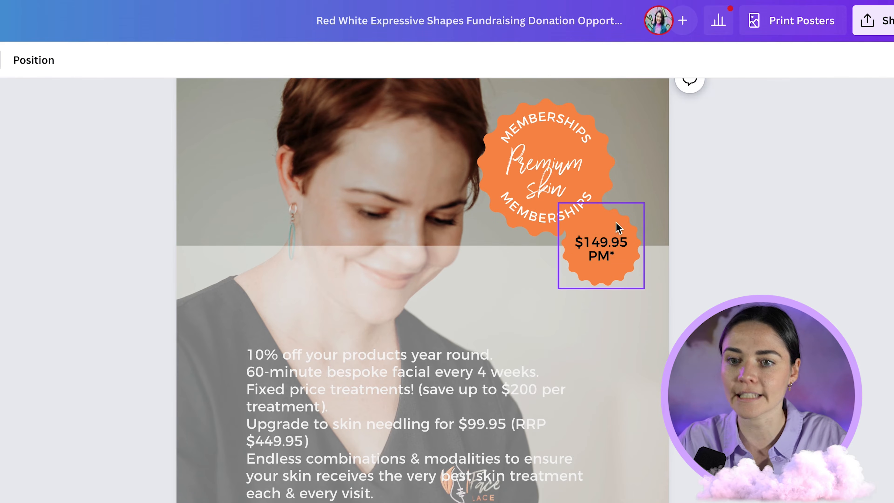
{"action": "left_click_drag", "start_coordinate": [625, 228], "coordinate": [623, 225]}
{"action": "left_click_drag", "start_coordinate": [613, 256], "coordinate": [587, 302]}
{"action": "key", "text": "super+z"}
Step: Recolour the price badge light orange and its price text white
{"action": "left_click", "coordinate": [619, 229]}
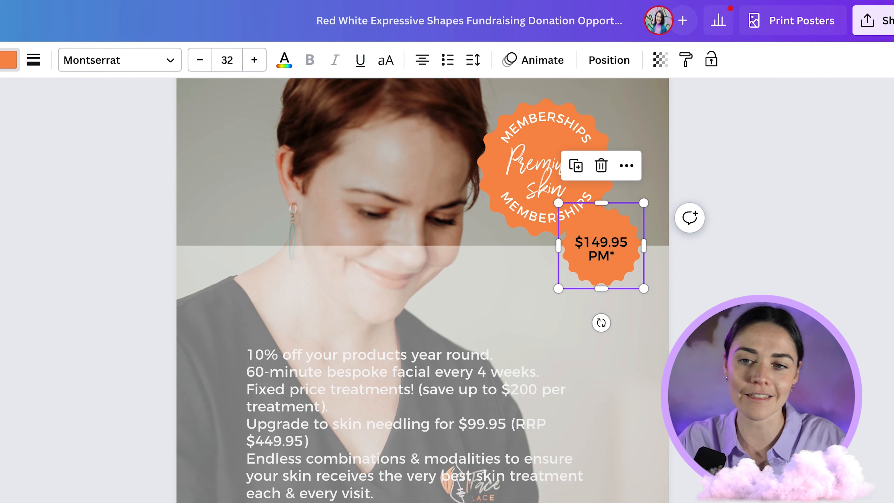
{"action": "left_click", "coordinate": [619, 260]}
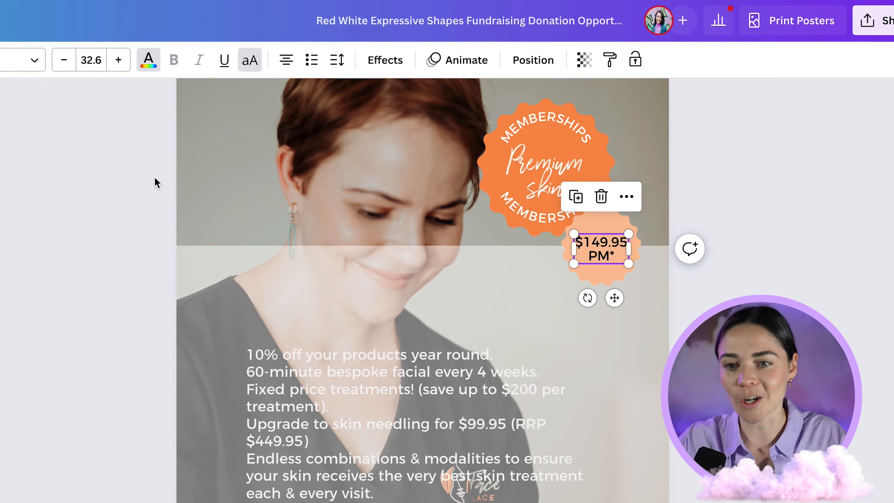
{"action": "left_click", "coordinate": [724, 259]}
{"action": "left_click", "coordinate": [612, 249]}
{"action": "left_click", "coordinate": [717, 267]}
Step: Centre the price text on its light orange badge and shift both slightly left under the heading badge
{"action": "scroll", "coordinate": [718, 267], "scroll_direction": "up", "scroll_amount": 10}
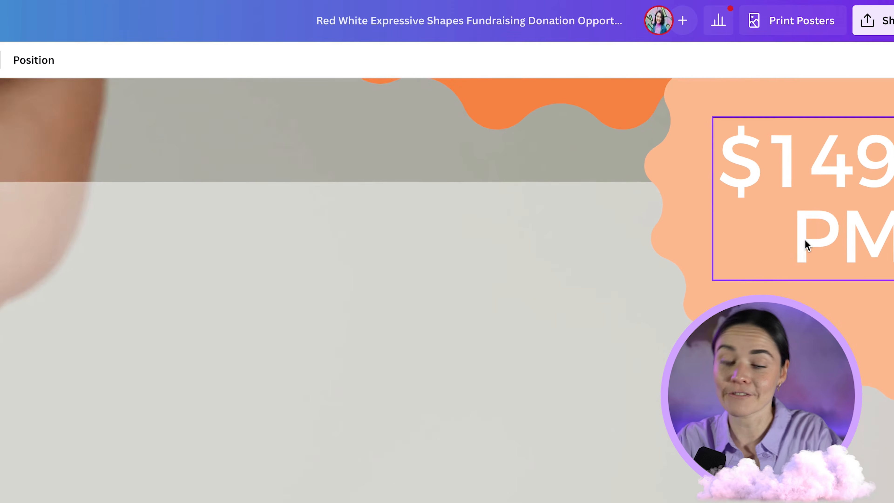
{"action": "scroll", "coordinate": [803, 243], "scroll_direction": "down", "scroll_amount": 5}
{"action": "left_click", "coordinate": [732, 229]}
{"action": "left_click_drag", "start_coordinate": [732, 230], "coordinate": [739, 235]}
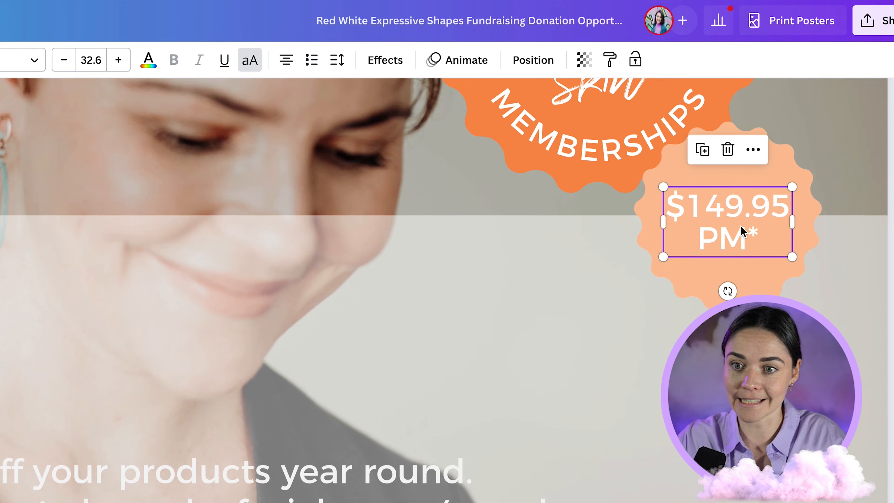
{"action": "left_click", "coordinate": [783, 181]}
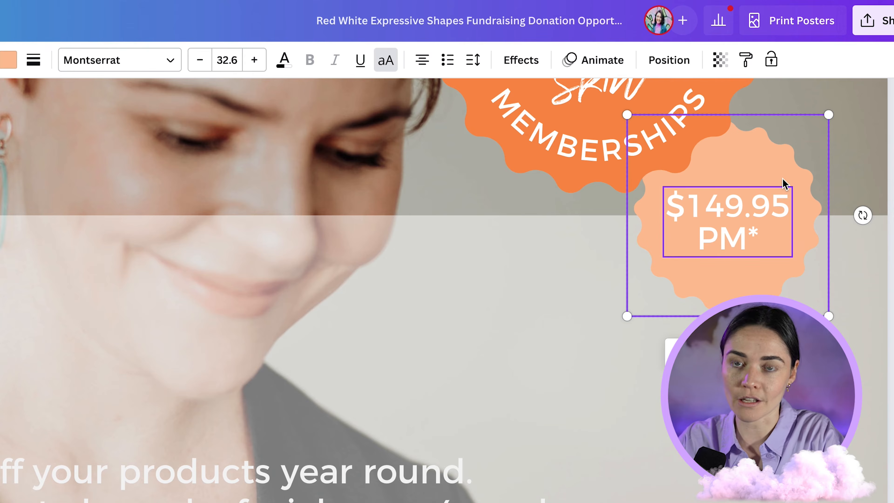
{"action": "scroll", "coordinate": [747, 273], "scroll_direction": "down", "scroll_amount": 5}
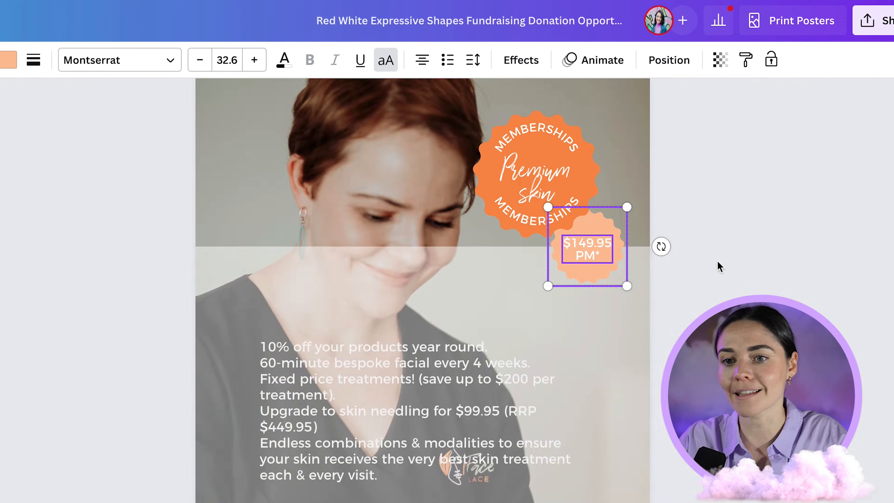
{"action": "left_click_drag", "start_coordinate": [593, 250], "coordinate": [583, 249]}
{"action": "left_click", "coordinate": [743, 288]}
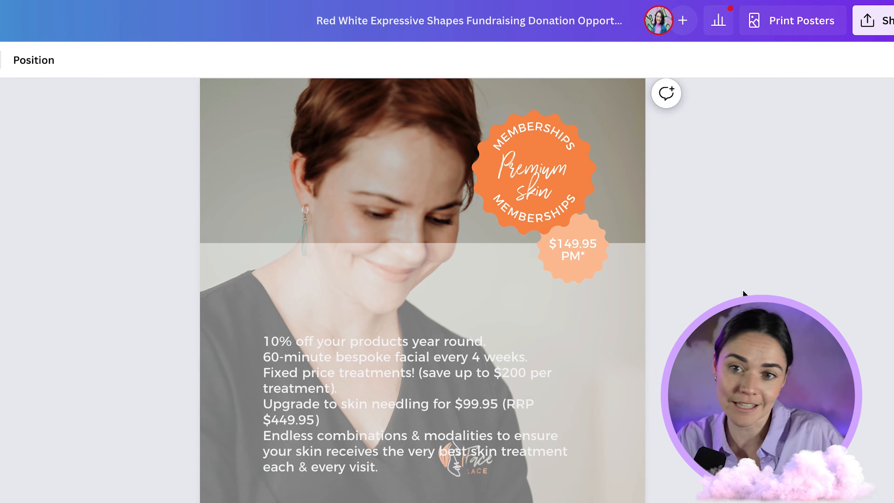
Step: Select both badges with all their texts, enlarge them together and reposition them in the poster's upper-right area
{"action": "left_click_drag", "start_coordinate": [700, 113], "coordinate": [475, 316]}
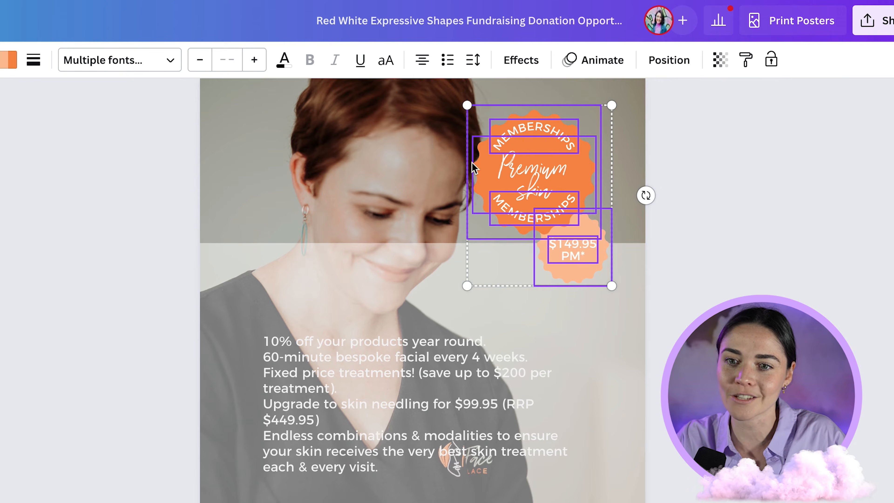
{"action": "left_click_drag", "start_coordinate": [467, 285], "coordinate": [425, 329]}
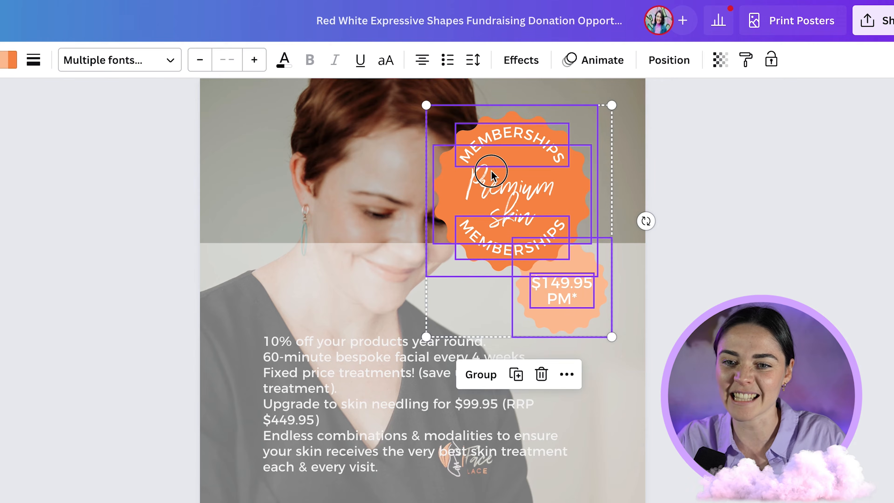
{"action": "left_click_drag", "start_coordinate": [485, 176], "coordinate": [510, 168]}
{"action": "left_click_drag", "start_coordinate": [445, 332], "coordinate": [451, 324]}
{"action": "left_click_drag", "start_coordinate": [563, 173], "coordinate": [551, 171]}
{"action": "left_click", "coordinate": [755, 231]}
Step: Reposition the background photo downward within its crop
{"action": "left_click", "coordinate": [290, 181]}
{"action": "double_click", "coordinate": [326, 178]}
{"action": "scroll", "coordinate": [332, 193], "scroll_direction": "down", "scroll_amount": 5}
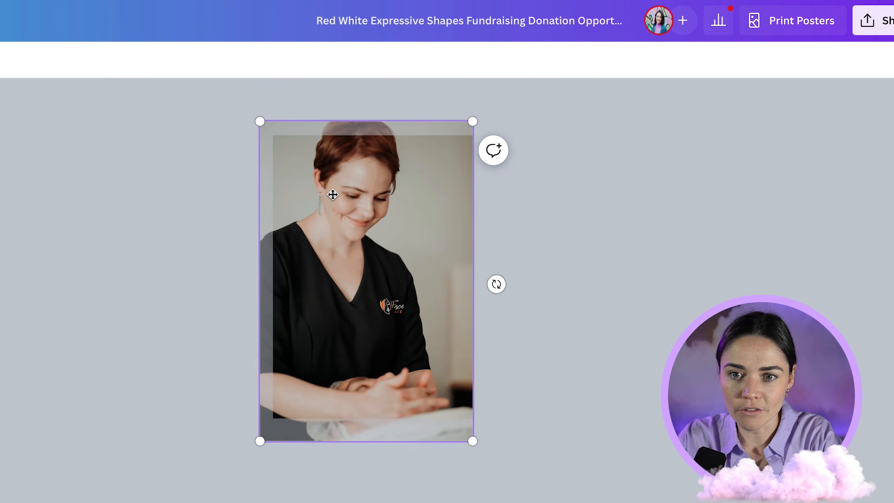
{"action": "scroll", "coordinate": [333, 195], "scroll_direction": "up", "scroll_amount": 4}
{"action": "left_click_drag", "start_coordinate": [337, 205], "coordinate": [357, 292]}
{"action": "left_click", "coordinate": [638, 277]}
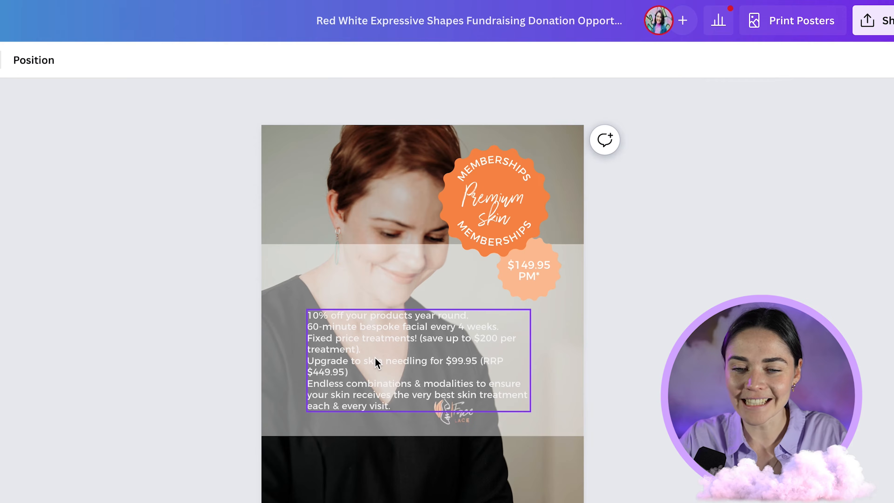
Step: Nudge the benefits text up and turn a copy of the price text into a one-line "MEMBERSHIP BENEFITS" heading above it
{"action": "left_click", "coordinate": [369, 281]}
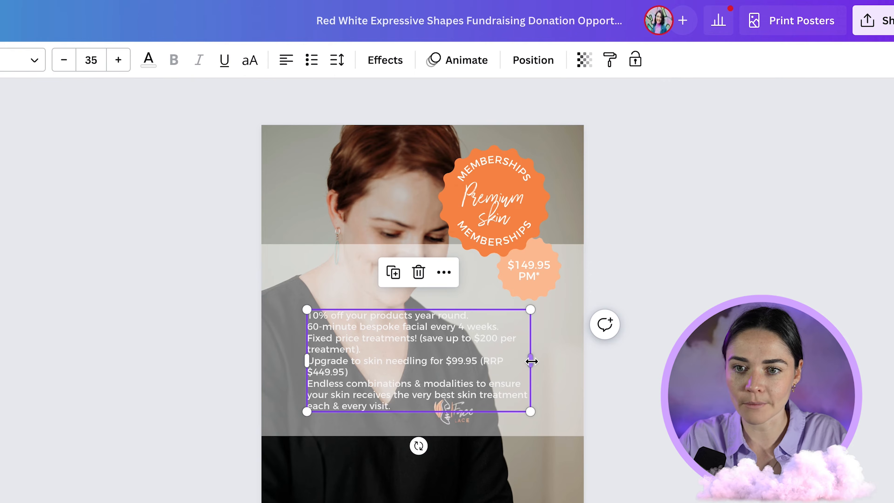
{"action": "left_click_drag", "start_coordinate": [407, 350], "coordinate": [409, 344]}
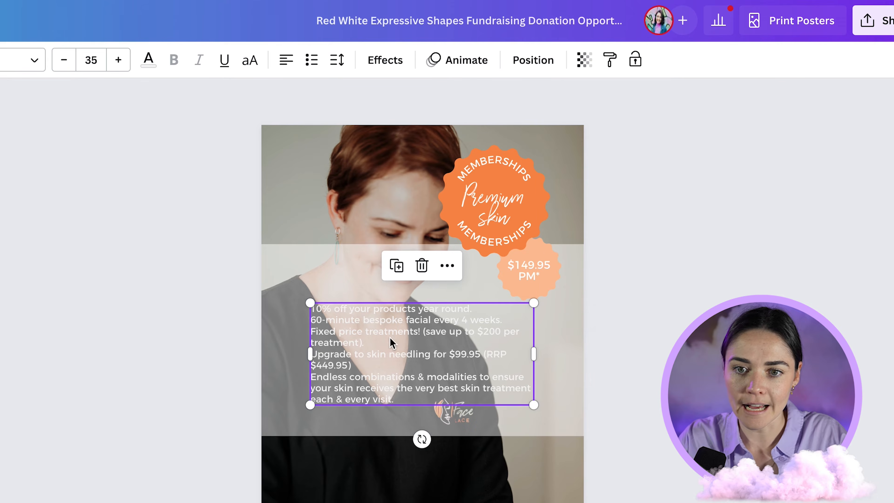
{"action": "left_click_drag", "start_coordinate": [533, 266], "coordinate": [342, 276]}
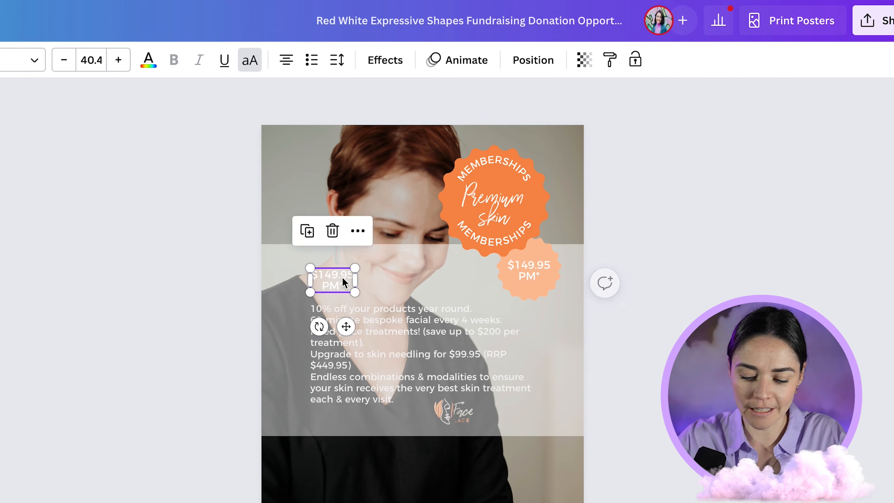
{"action": "double_click", "coordinate": [342, 277]}
{"action": "type", "text": "MEMBERSHIP BENEFITS"}
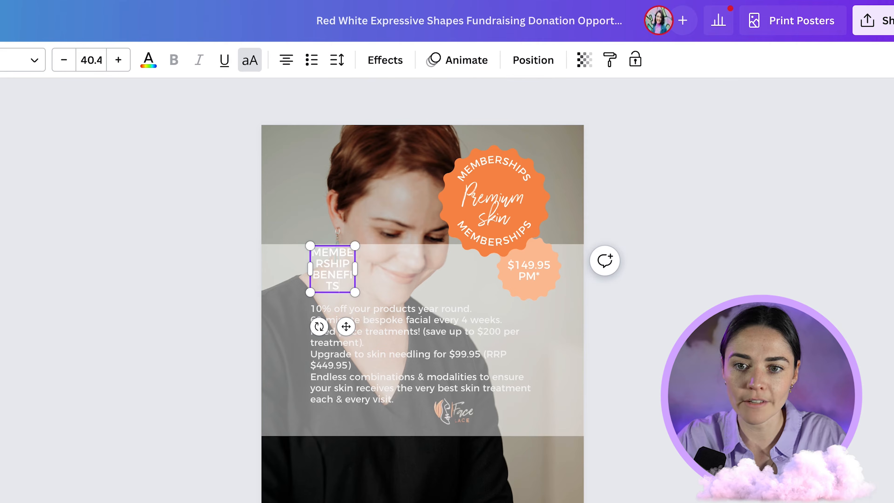
{"action": "left_click_drag", "start_coordinate": [360, 270], "coordinate": [459, 277]}
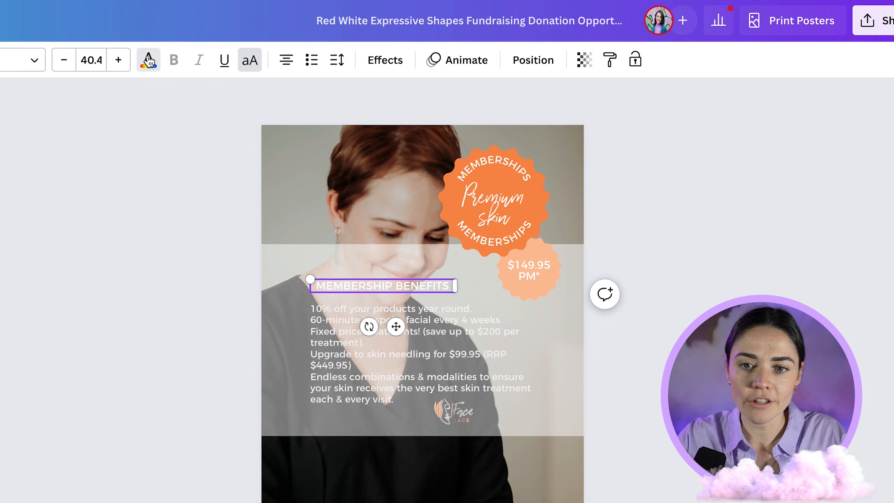
Step: Left-align the white "MEMBERSHIP BENEFITS" heading and line it up with the left edge of the benefits text
{"action": "left_click", "coordinate": [73, 130]}
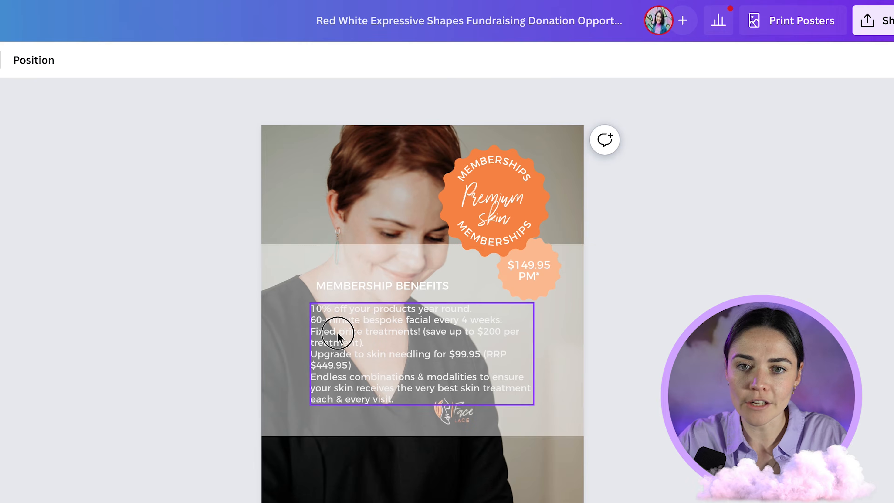
{"action": "left_click", "coordinate": [331, 328]}
{"action": "left_click_drag", "start_coordinate": [335, 281], "coordinate": [331, 288]}
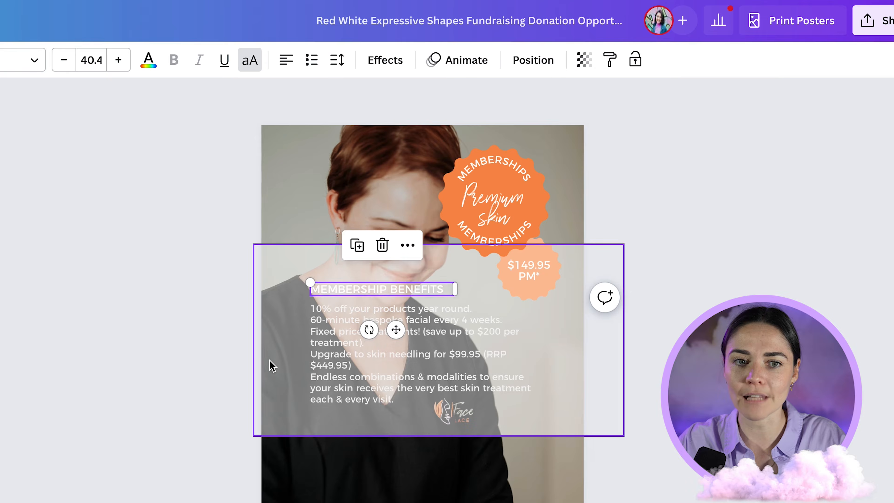
Step: Recolour the translucent panel black, extend it down the poster and lower its upper edge below the woman's face
{"action": "left_click", "coordinate": [272, 367]}
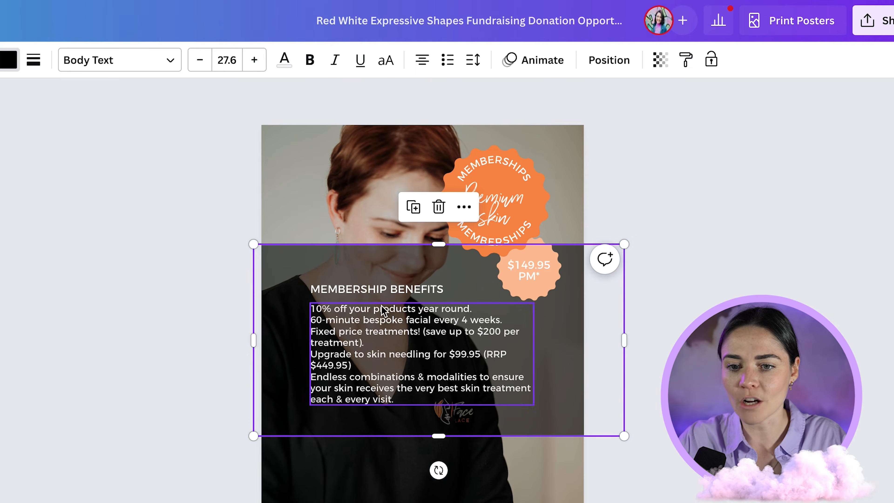
{"action": "left_click_drag", "start_coordinate": [439, 436], "coordinate": [439, 502]}
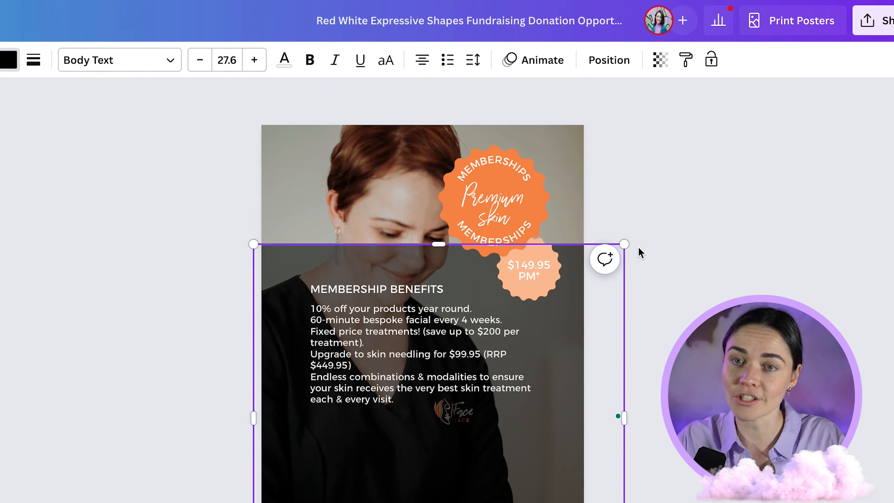
{"action": "left_click_drag", "start_coordinate": [622, 256], "coordinate": [588, 295]}
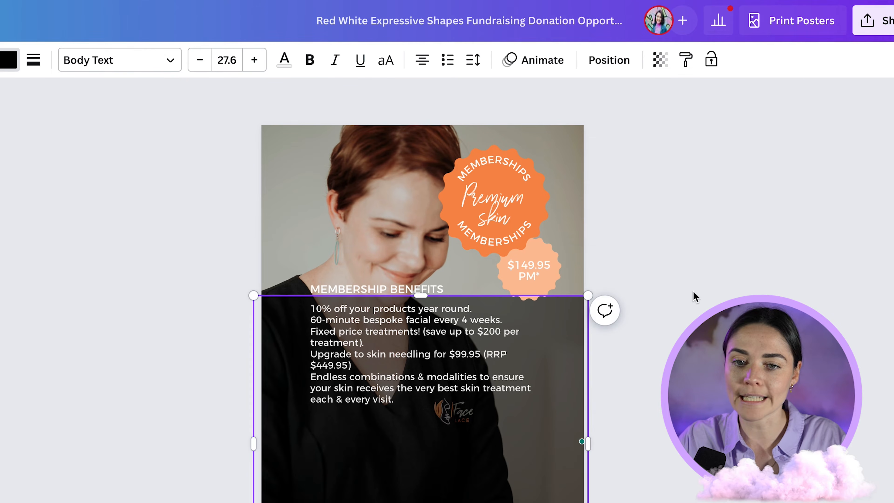
Step: Move the "MEMBERSHIP BENEFITS" heading and the benefits text together down and left onto the dark panel
{"action": "left_click", "coordinate": [380, 325]}
{"action": "left_click", "coordinate": [362, 289], "text": "shift"}
{"action": "left_click_drag", "start_coordinate": [349, 338], "coordinate": [333, 378]}
{"action": "left_click", "coordinate": [139, 373]}
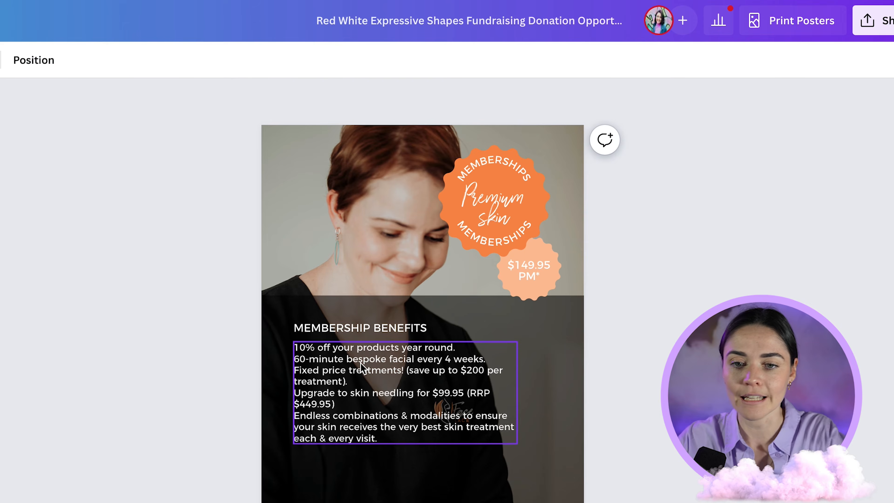
Step: Insert a blank line between each of the five membership benefits
{"action": "left_click", "coordinate": [362, 366]}
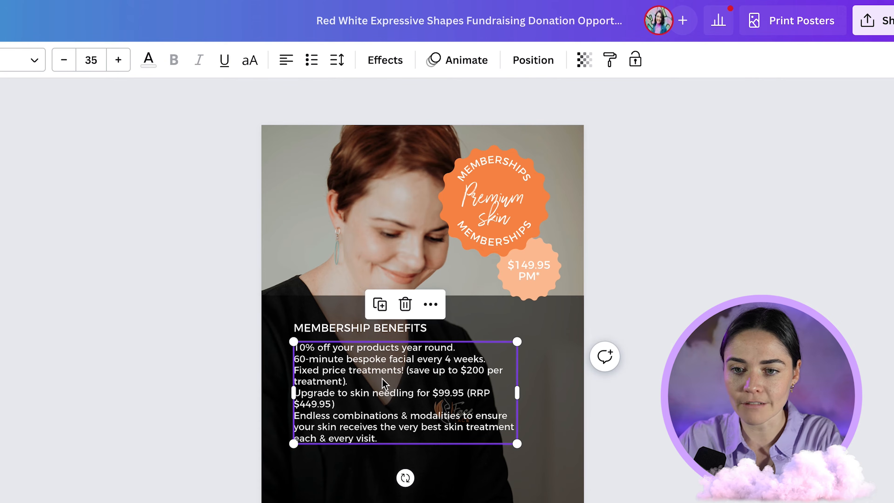
{"action": "scroll", "coordinate": [422, 365], "scroll_direction": "up", "scroll_amount": 3}
{"action": "double_click", "coordinate": [450, 375]}
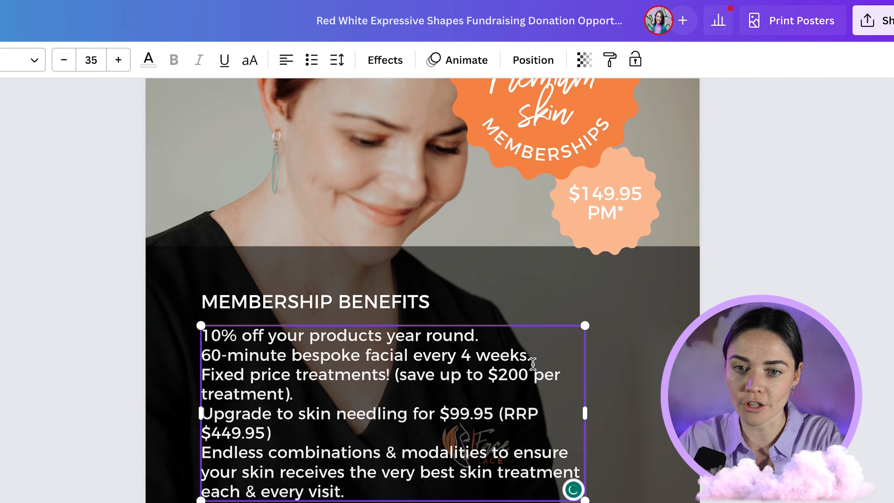
{"action": "key", "text": "Return"}
{"action": "key", "text": "Return"}
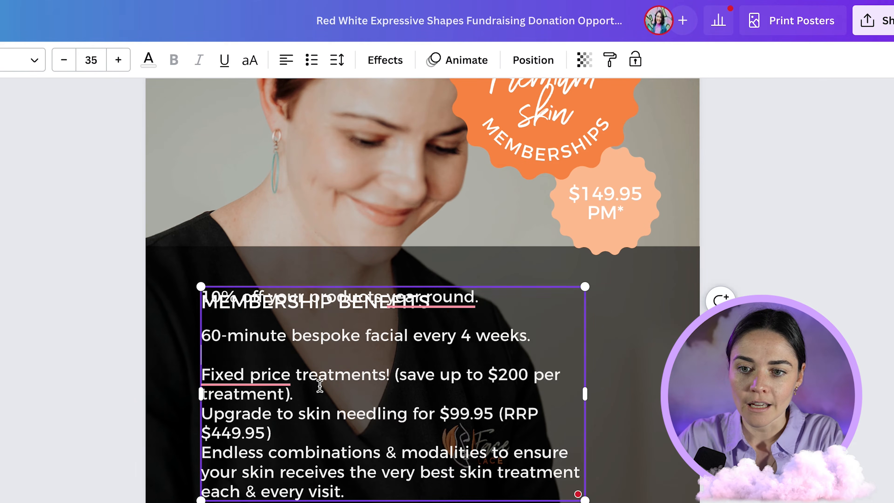
{"action": "key", "text": "Return"}
{"action": "left_click", "coordinate": [293, 435]}
{"action": "key", "text": "Return"}
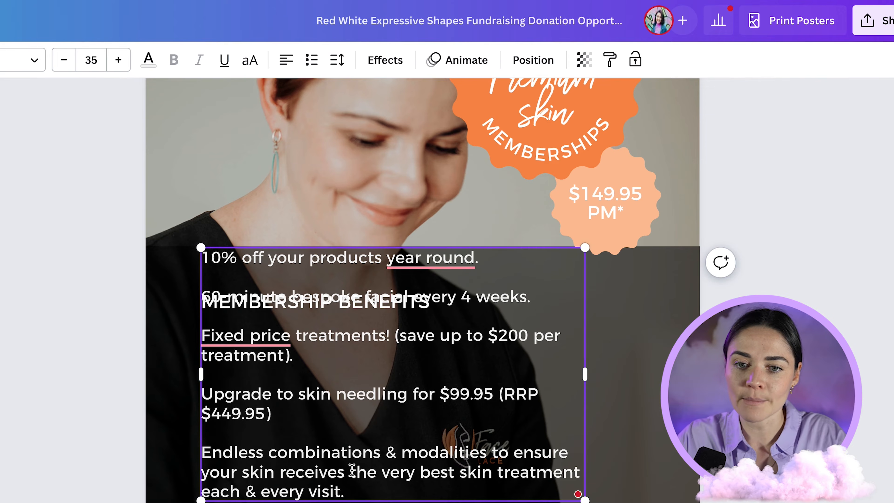
Step: Move the spaced benefits text below its heading, narrow its text box and indent it to the right
{"action": "left_click_drag", "start_coordinate": [385, 402], "coordinate": [383, 449]}
{"action": "left_click_drag", "start_coordinate": [347, 398], "coordinate": [348, 427]}
{"action": "scroll", "coordinate": [346, 425], "scroll_direction": "up", "scroll_amount": 3}
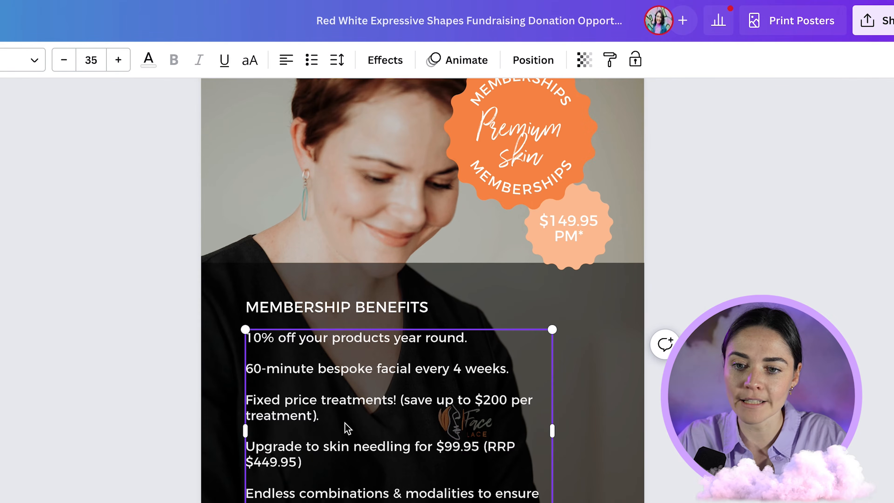
{"action": "left_click_drag", "start_coordinate": [547, 431], "coordinate": [514, 434]}
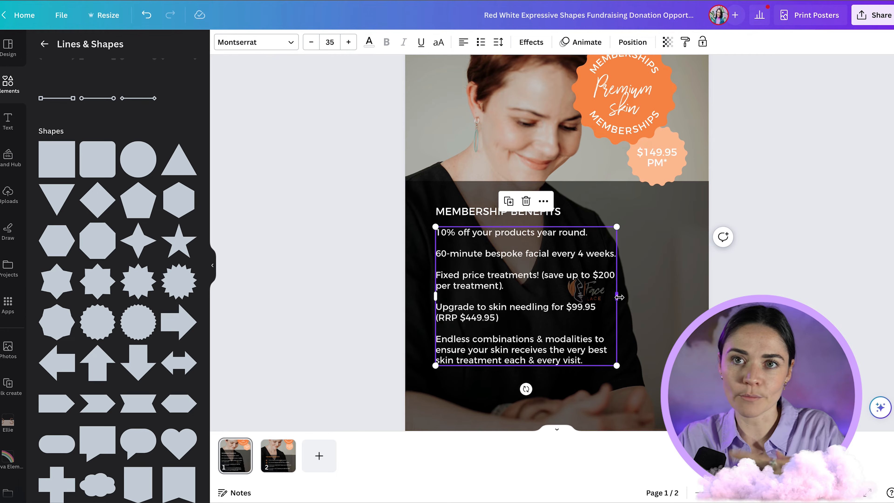
{"action": "left_click_drag", "start_coordinate": [577, 300], "coordinate": [589, 301]}
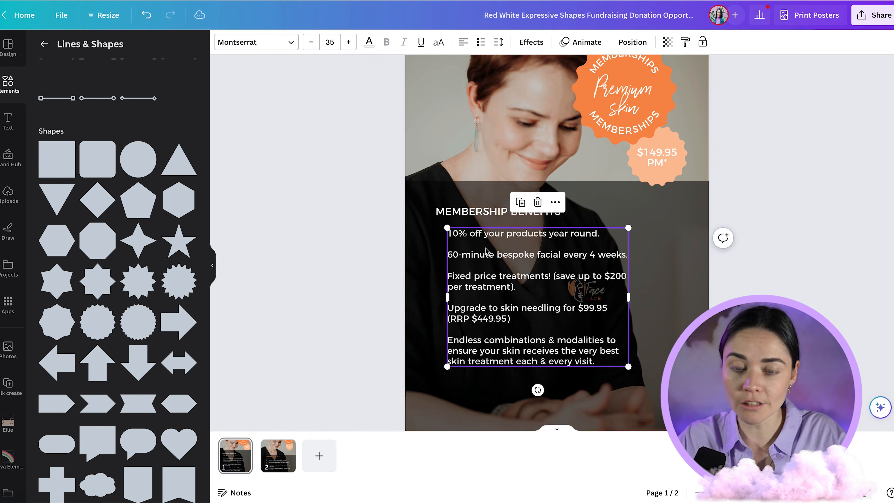
Step: Search the graphics for "check" and add the round green badge with a white tick to the poster
{"action": "left_click", "coordinate": [334, 233]}
{"action": "left_click", "coordinate": [8, 83]}
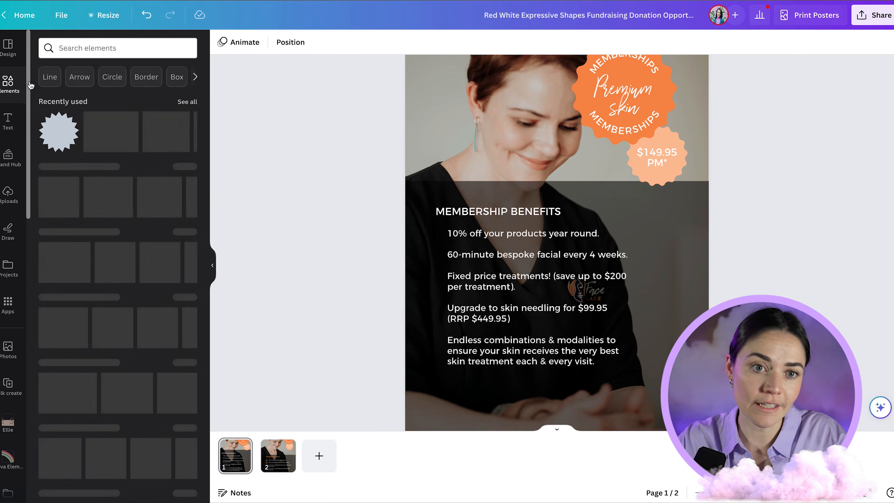
{"action": "left_click", "coordinate": [92, 43]}
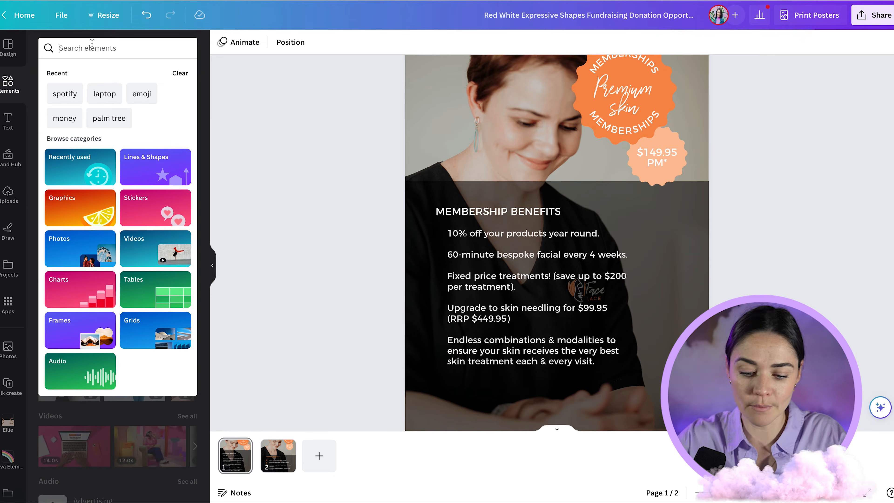
{"action": "type", "text": "check"}
{"action": "key", "text": "Return"}
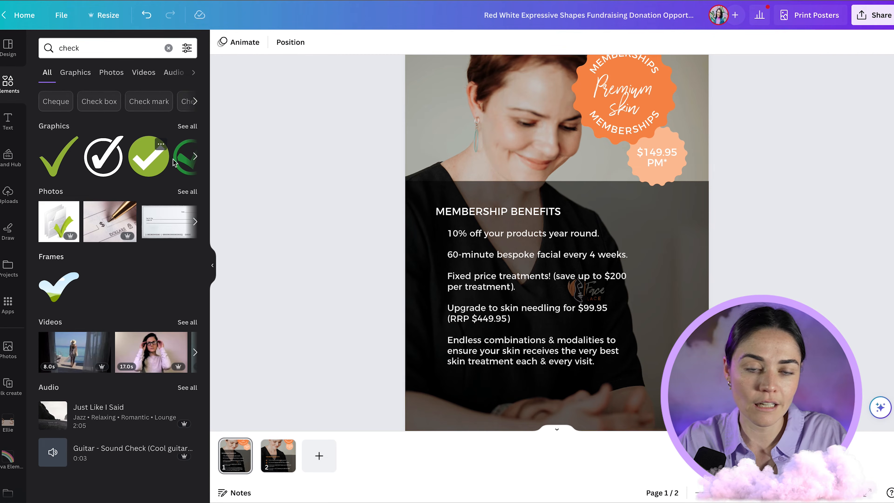
{"action": "left_click", "coordinate": [187, 127]}
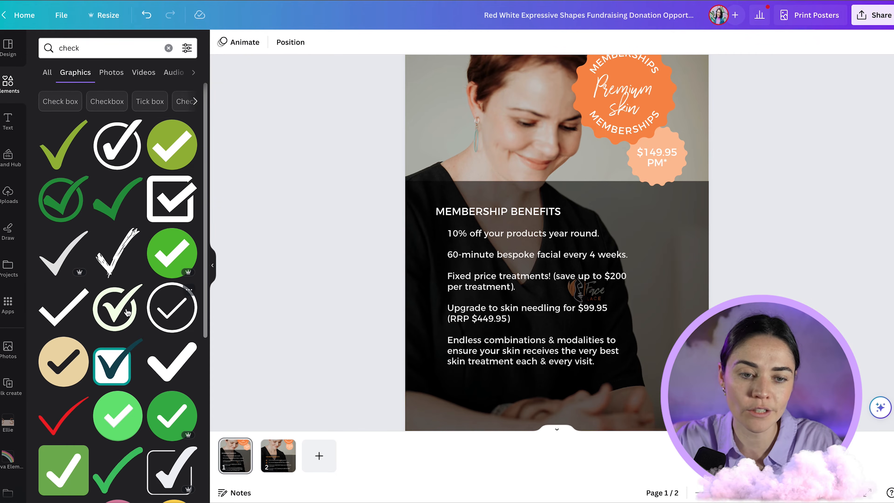
{"action": "left_click", "coordinate": [123, 420]}
{"action": "key", "text": "Delete"}
{"action": "left_click", "coordinate": [172, 252]}
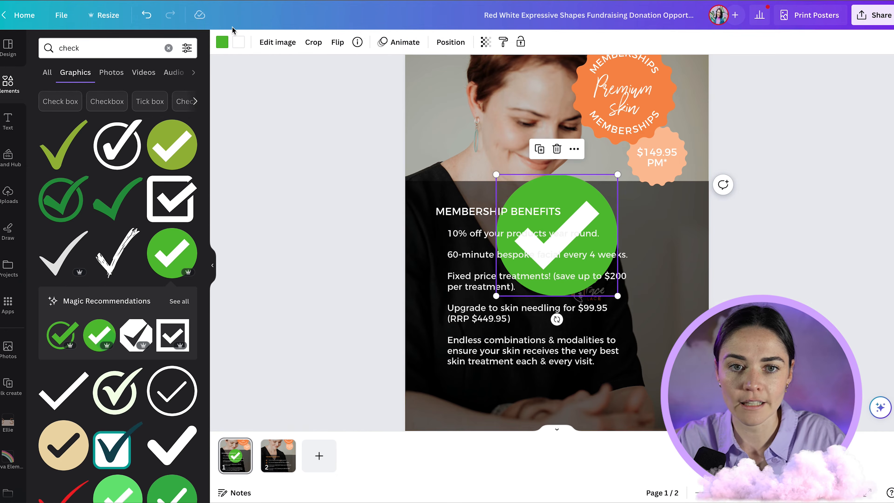
Step: Recolour the tick badge in the heading badge's orange and shrink it to bullet size beside the first benefit
{"action": "left_click", "coordinate": [221, 42]}
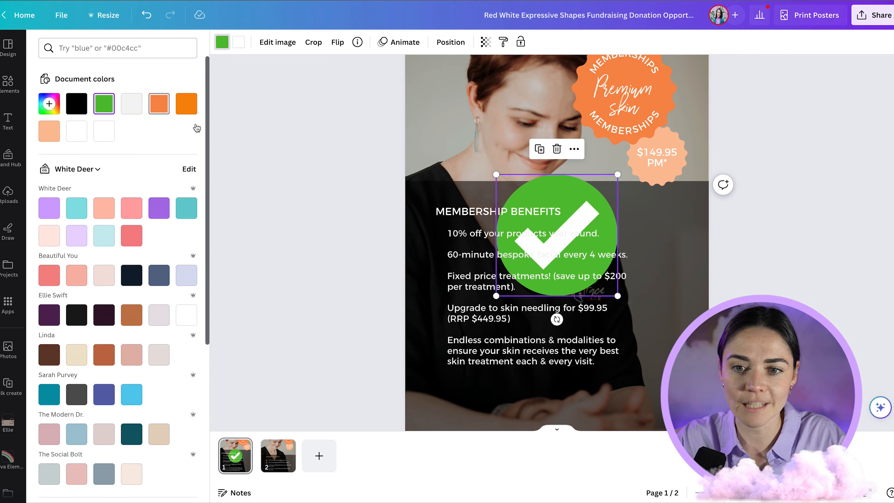
{"action": "left_click", "coordinate": [159, 104]}
{"action": "left_click_drag", "start_coordinate": [588, 195], "coordinate": [508, 244]}
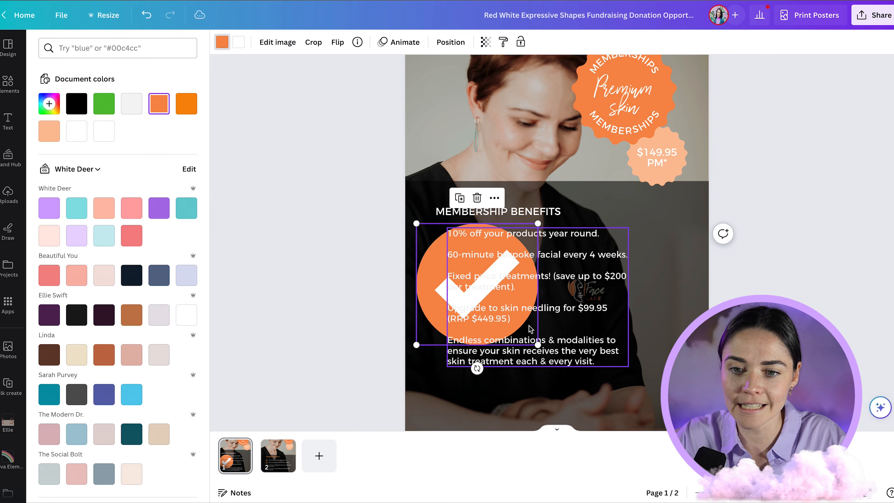
{"action": "left_click_drag", "start_coordinate": [538, 343], "coordinate": [431, 243]}
Step: Align the orange tick under the heading's left edge beside the first benefit and shift the benefits text right to clear it
{"action": "scroll", "coordinate": [363, 244], "scroll_direction": "up", "scroll_amount": 5}
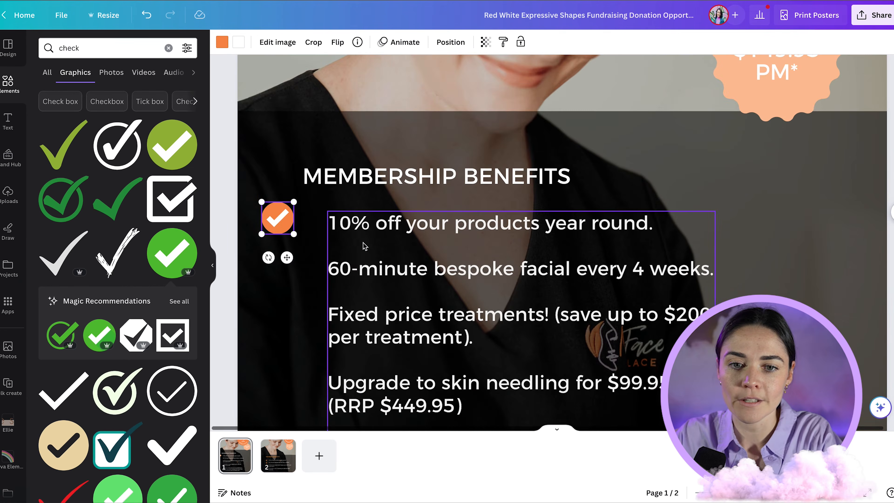
{"action": "scroll", "coordinate": [364, 246], "scroll_direction": "down", "scroll_amount": 2}
{"action": "left_click", "coordinate": [284, 157]}
{"action": "left_click_drag", "start_coordinate": [284, 157], "coordinate": [325, 164]}
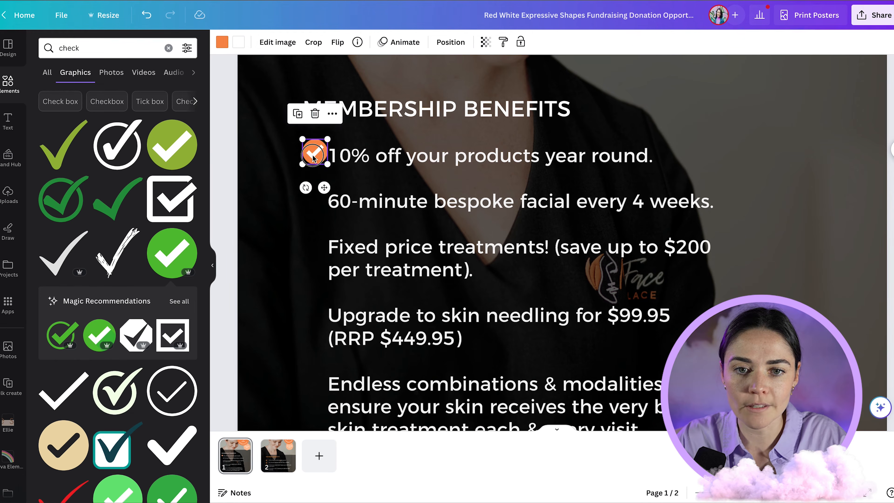
{"action": "left_click", "coordinate": [370, 189]}
{"action": "left_click_drag", "start_coordinate": [370, 189], "coordinate": [381, 186]}
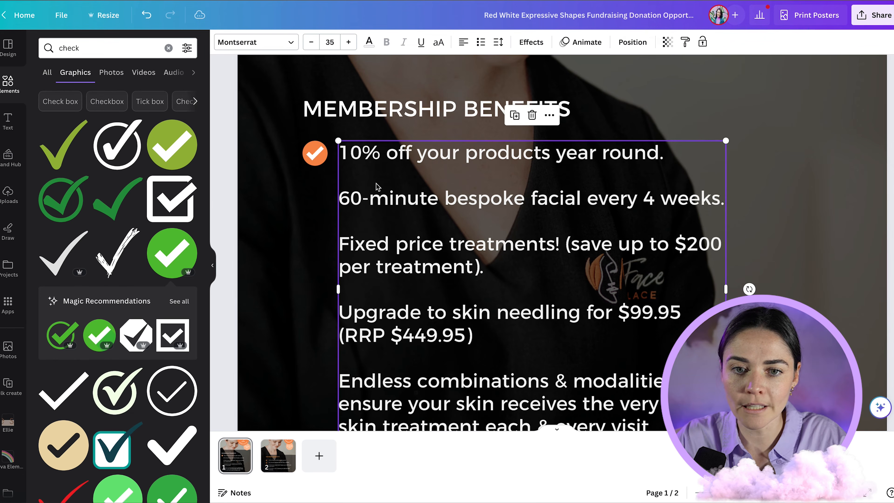
Step: Duplicate the orange tick straight down so each of the other four membership benefits has one beside its first line
{"action": "left_click", "coordinate": [315, 157]}
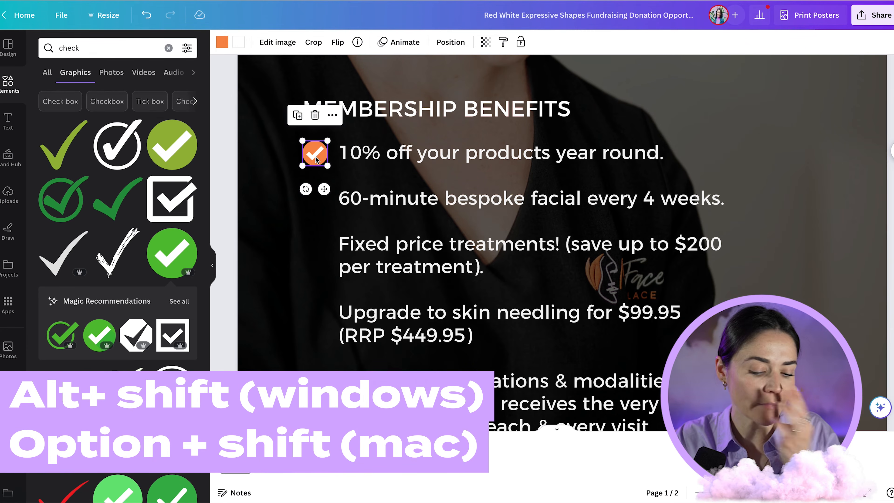
{"action": "left_click_drag", "start_coordinate": [318, 152], "coordinate": [320, 400]}
{"action": "scroll", "coordinate": [412, 266], "scroll_direction": "down", "scroll_amount": 5}
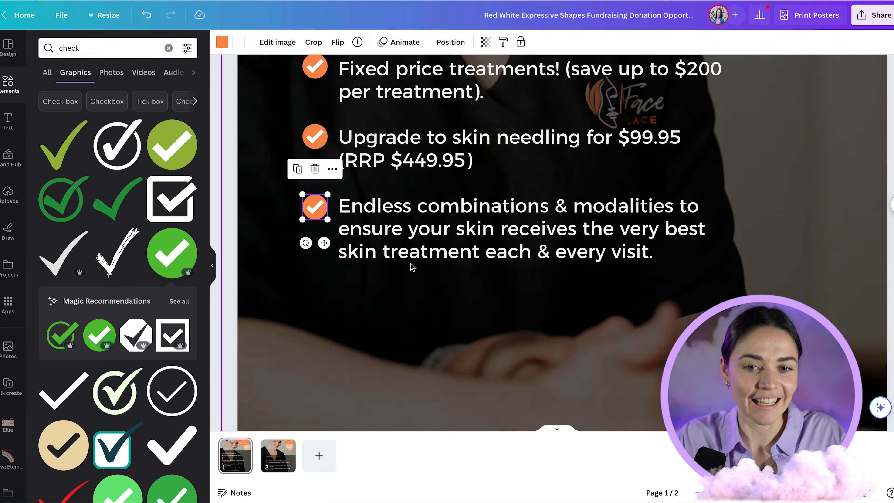
{"action": "scroll", "coordinate": [432, 218], "scroll_direction": "down", "scroll_amount": 5}
{"action": "left_click", "coordinate": [350, 213]}
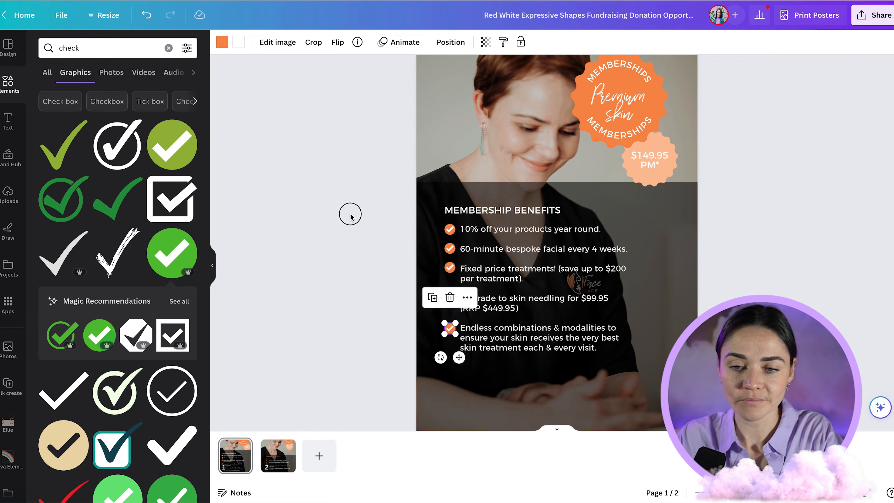
Step: Enlarge the "MEMBERSHIP BENEFITS" heading to size 50.2 and recolour it in the badge's orange
{"action": "left_click", "coordinate": [542, 212]}
{"action": "left_click_drag", "start_coordinate": [570, 203], "coordinate": [601, 199]}
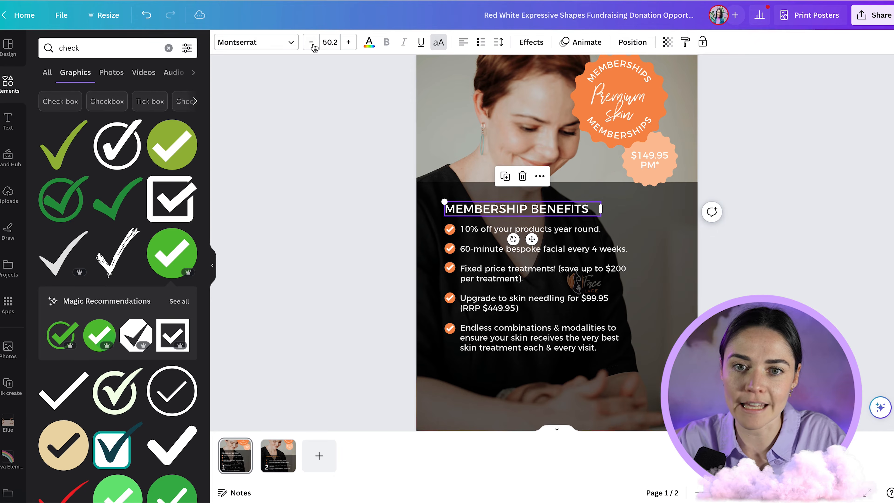
{"action": "left_click", "coordinate": [369, 42]}
{"action": "left_click", "coordinate": [137, 112]}
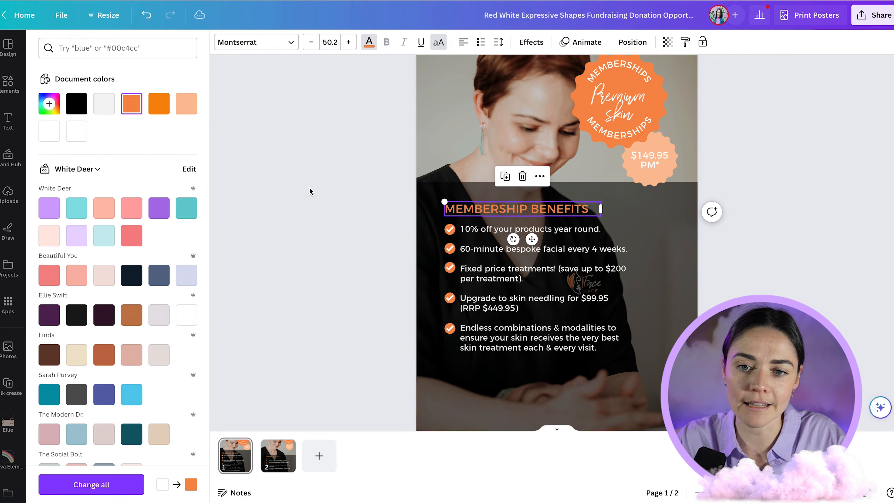
{"action": "left_click", "coordinate": [309, 192]}
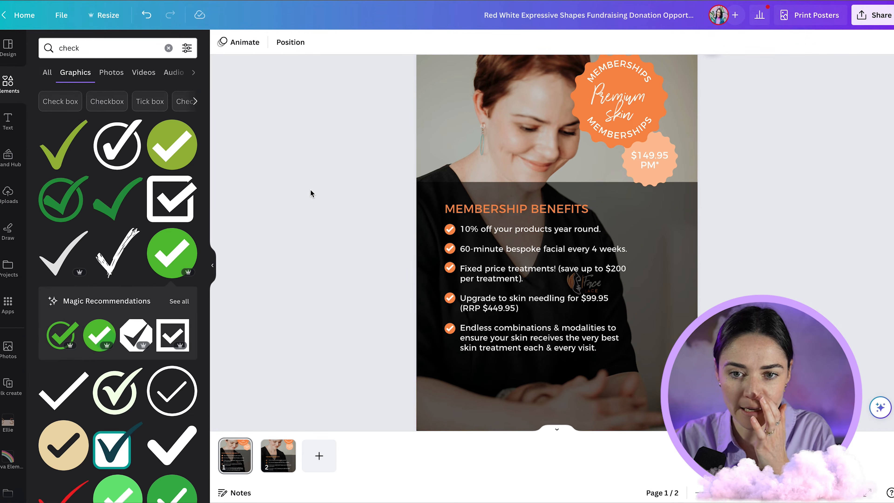
Step: Move the dark panel down slightly together with its heading and ticked benefits
{"action": "left_click_drag", "start_coordinate": [385, 189], "coordinate": [605, 329]}
{"action": "left_click", "coordinate": [725, 352]}
{"action": "key", "text": "ctrl+minus"}
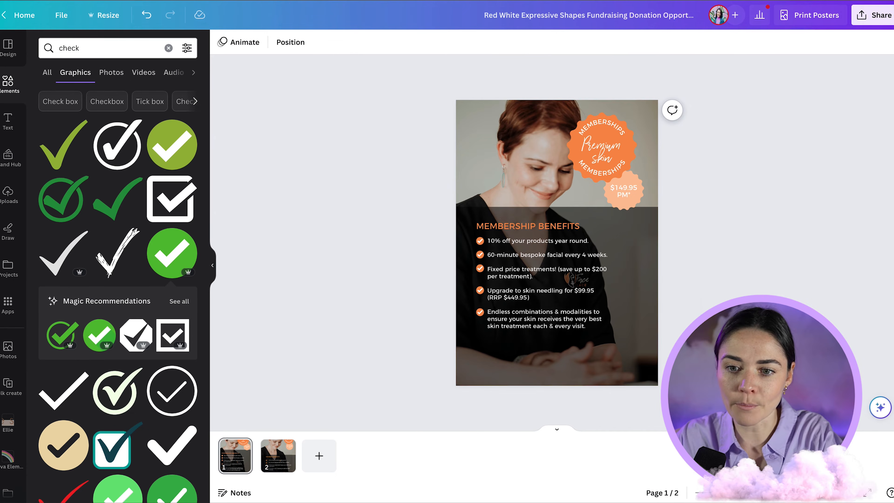
{"action": "left_click_drag", "start_coordinate": [421, 207], "coordinate": [550, 347]}
{"action": "mouse_move", "coordinate": [547, 314]}
{"action": "left_mouse_down"}
{"action": "mouse_move", "coordinate": [548, 341]}
{"action": "mouse_move", "coordinate": [548, 312]}
{"action": "mouse_move", "coordinate": [560, 313]}
{"action": "left_mouse_up"}
{"action": "left_click", "coordinate": [708, 317]}
{"action": "left_click", "coordinate": [708, 316]}
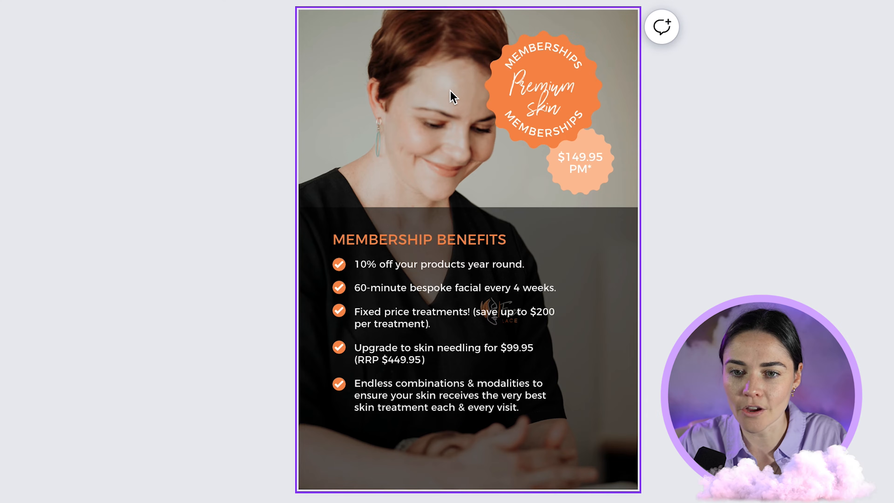
Step: Try to detach the woman's photo from the poster background
{"action": "right_click", "coordinate": [405, 79]}
{"action": "left_click", "coordinate": [476, 337]}
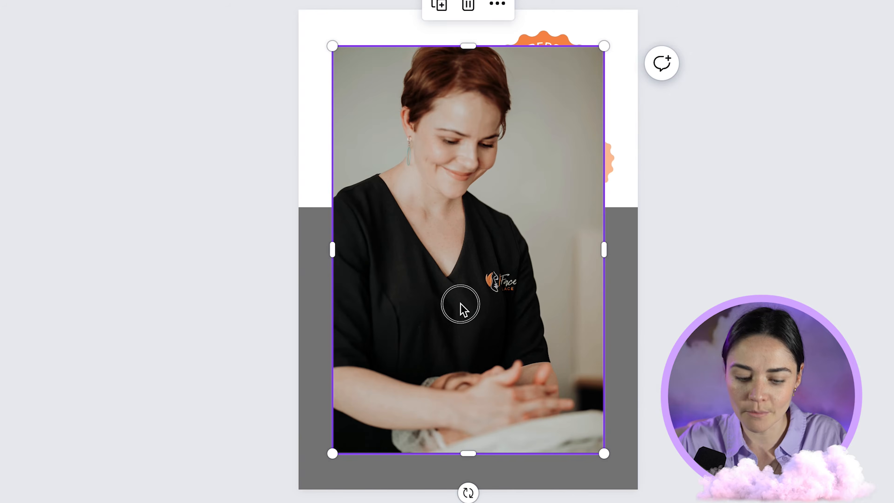
{"action": "key", "text": "super+z"}
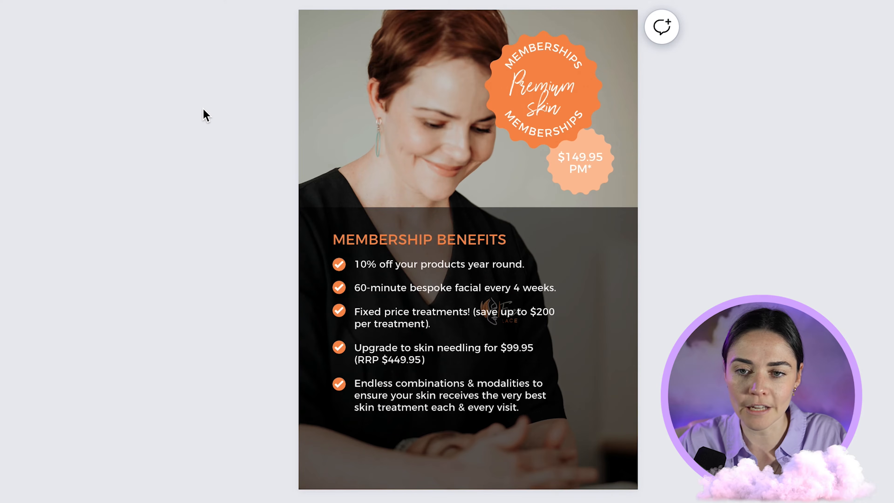
Step: Place a copy of the woman's photo over the poster's left side, trimmed on its right edge, and remove its background
{"action": "key", "text": "super+shift+z"}
{"action": "left_click_drag", "start_coordinate": [459, 125], "coordinate": [426, 108]}
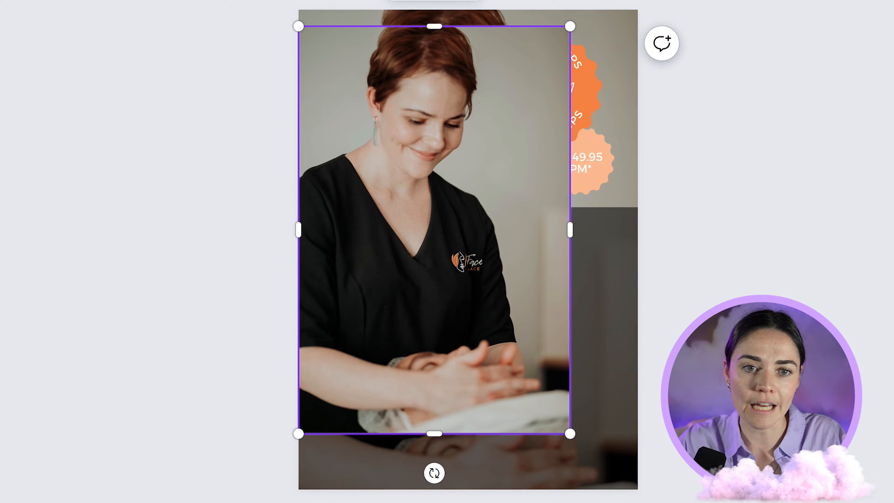
{"action": "left_click_drag", "start_coordinate": [570, 229], "coordinate": [536, 233]}
{"action": "left_click_drag", "start_coordinate": [410, 242], "coordinate": [405, 221]}
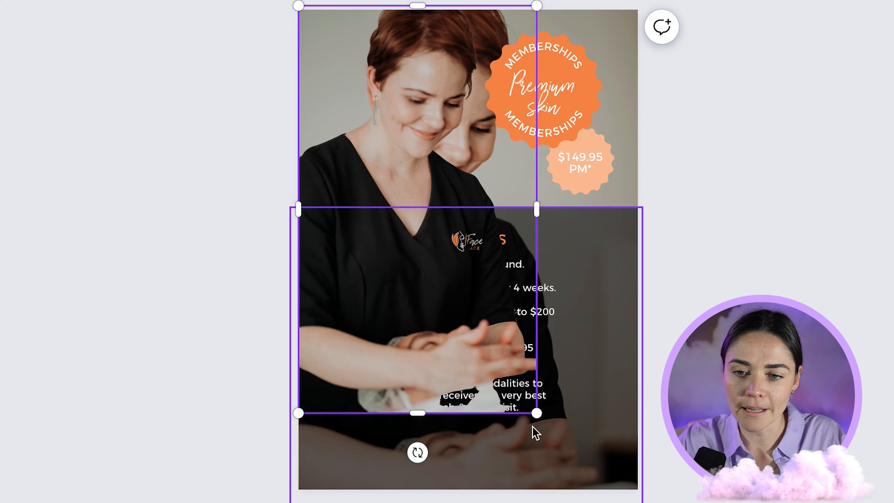
Step: Enlarge the woman's cutout and align it exactly over the same woman in the background photo
{"action": "left_click_drag", "start_coordinate": [536, 413], "coordinate": [616, 502]}
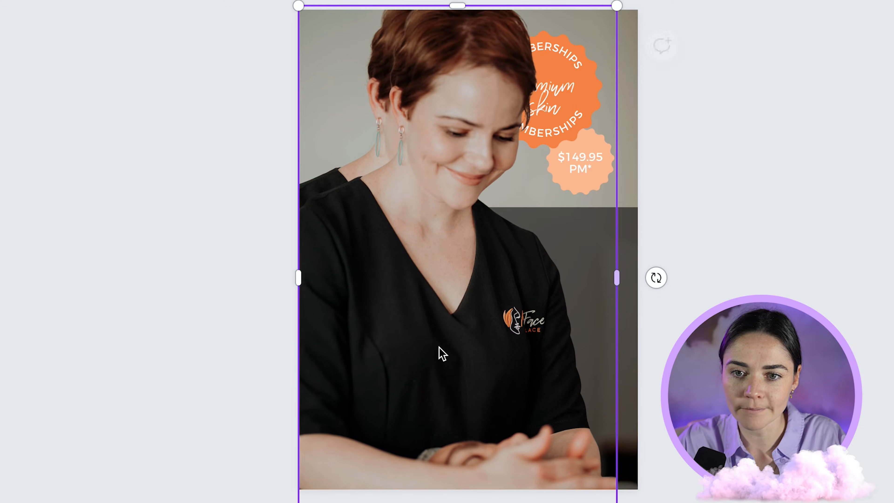
{"action": "left_click_drag", "start_coordinate": [420, 303], "coordinate": [407, 295]}
{"action": "left_click_drag", "start_coordinate": [219, 0], "coordinate": [164, 0]}
{"action": "left_click_drag", "start_coordinate": [428, 107], "coordinate": [418, 108]}
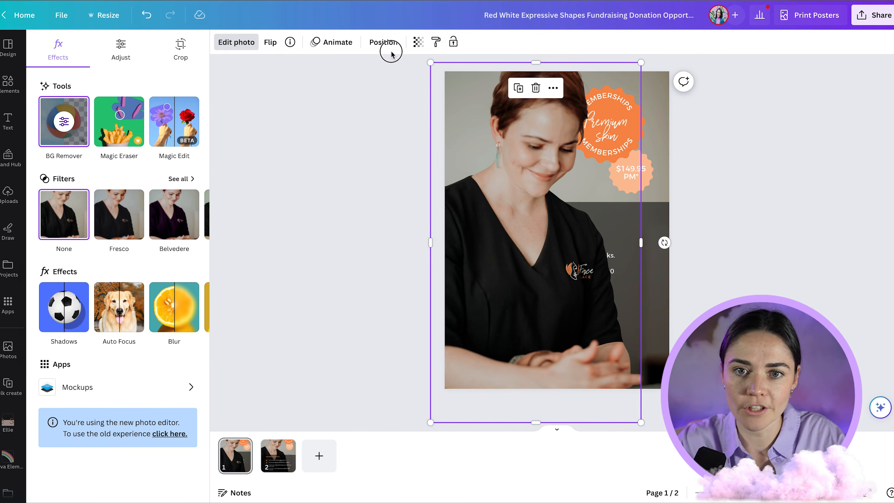
Step: Move the woman's cutout down the layer order to directly above the background photo, beneath the dark panel
{"action": "left_click", "coordinate": [391, 53]}
{"action": "left_click", "coordinate": [160, 46]}
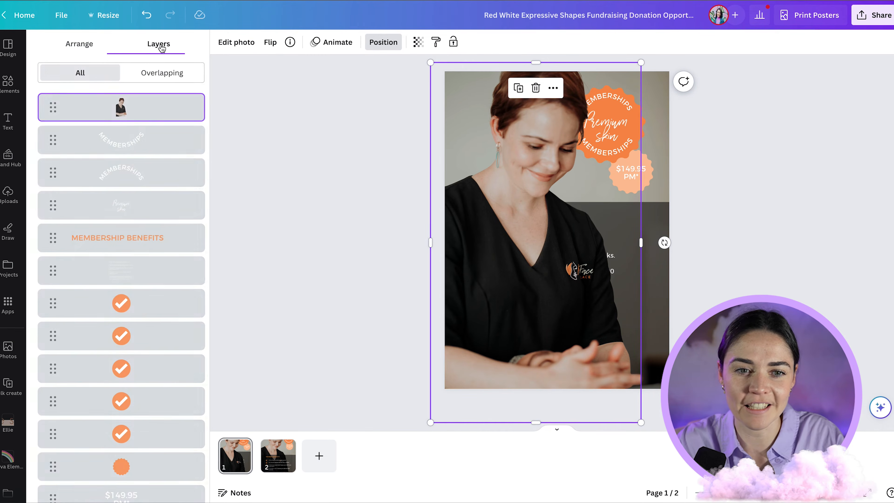
{"action": "left_click_drag", "start_coordinate": [144, 107], "coordinate": [149, 450]}
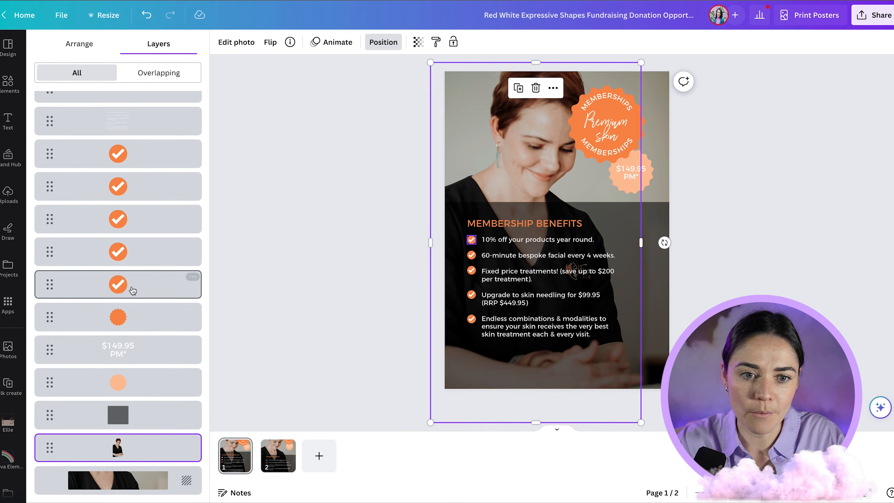
Step: Send the woman's cutout backward behind the benefits text and the dark panel
{"action": "left_click", "coordinate": [132, 319]}
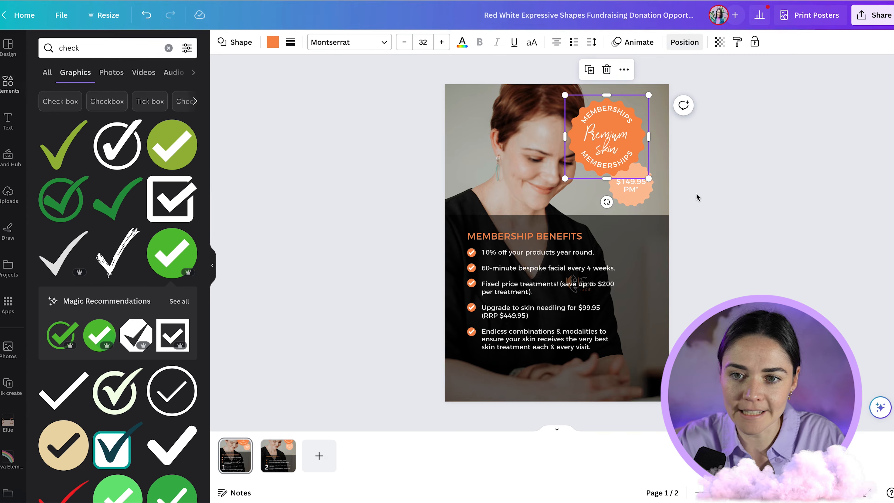
{"action": "left_click_drag", "start_coordinate": [698, 198], "coordinate": [598, 75]}
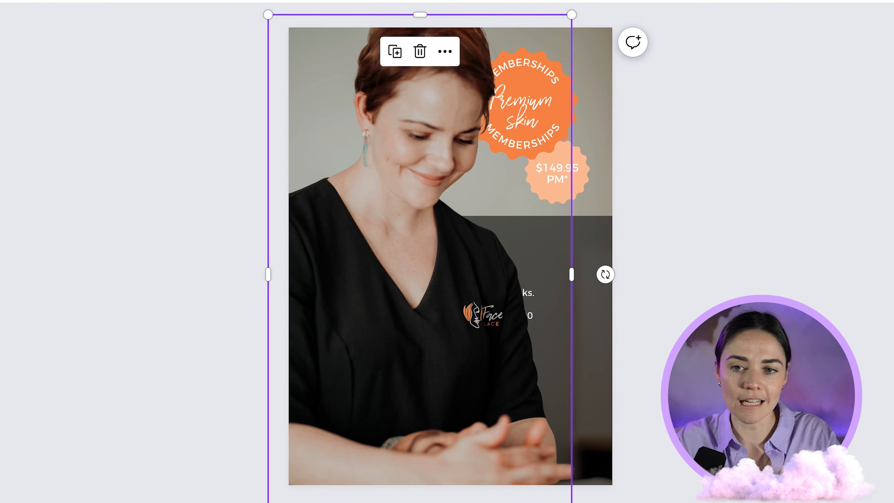
{"action": "key", "text": "ctrl+["}
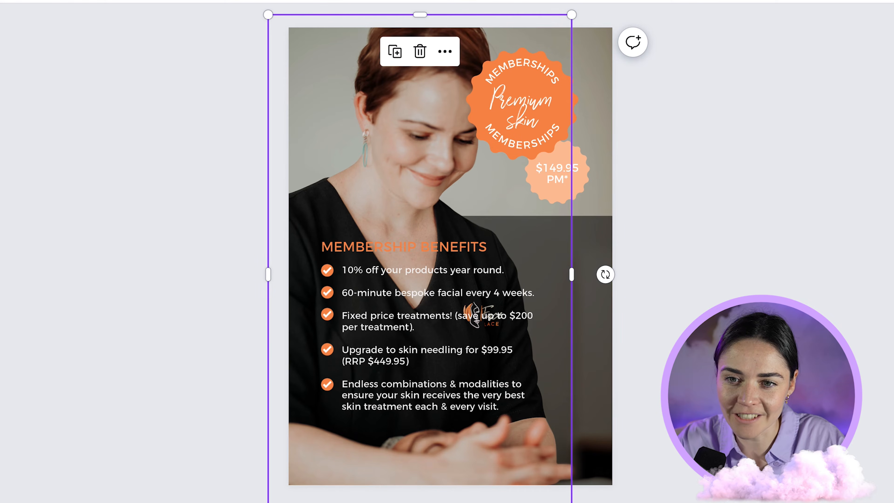
{"action": "key", "text": "ctrl+["}
Step: Place the orange heading badge, its text and the price badge behind the woman's cutout so her head overlaps the heading badge
{"action": "left_click", "coordinate": [521, 102]}
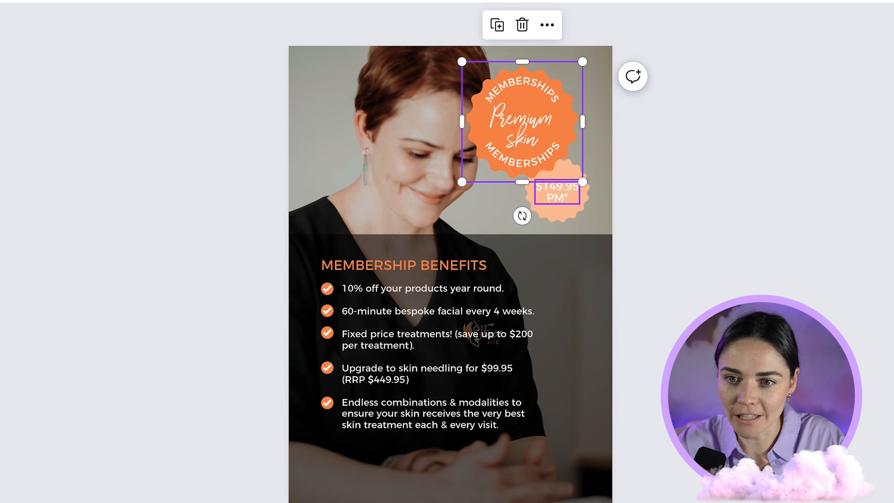
{"action": "left_click_drag", "start_coordinate": [659, 188], "coordinate": [470, 78]}
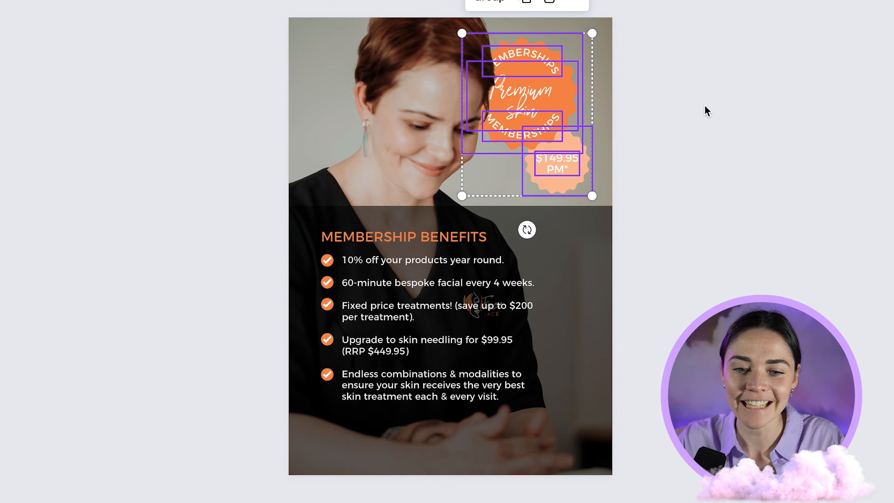
{"action": "left_click", "coordinate": [692, 140]}
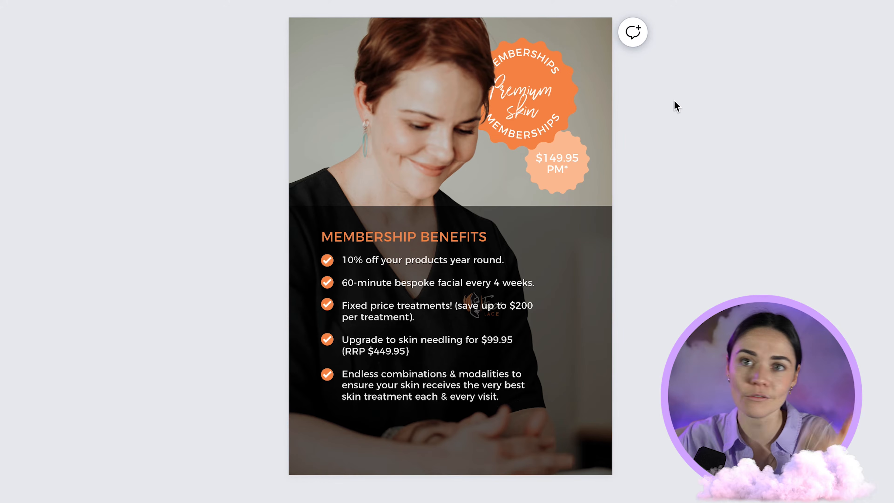
{"action": "left_click_drag", "start_coordinate": [683, 171], "coordinate": [405, 82]}
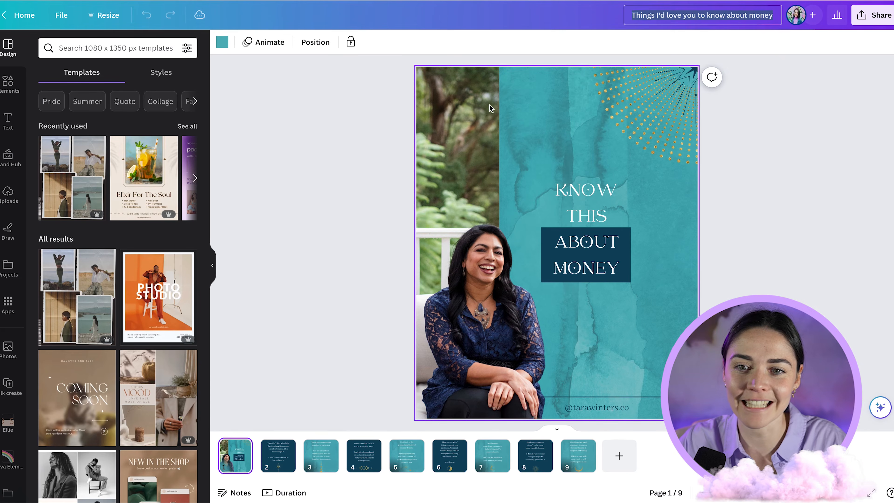
{"action": "left_click", "coordinate": [413, 199]}
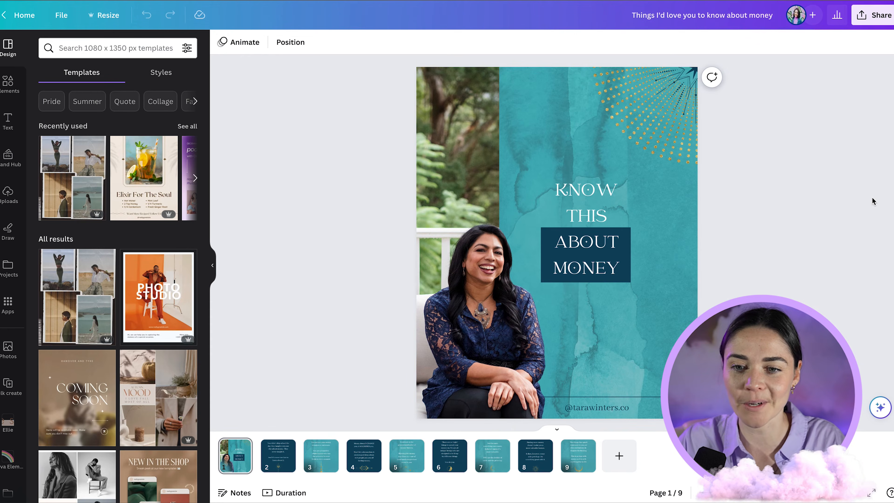
{"action": "left_click", "coordinate": [322, 280]}
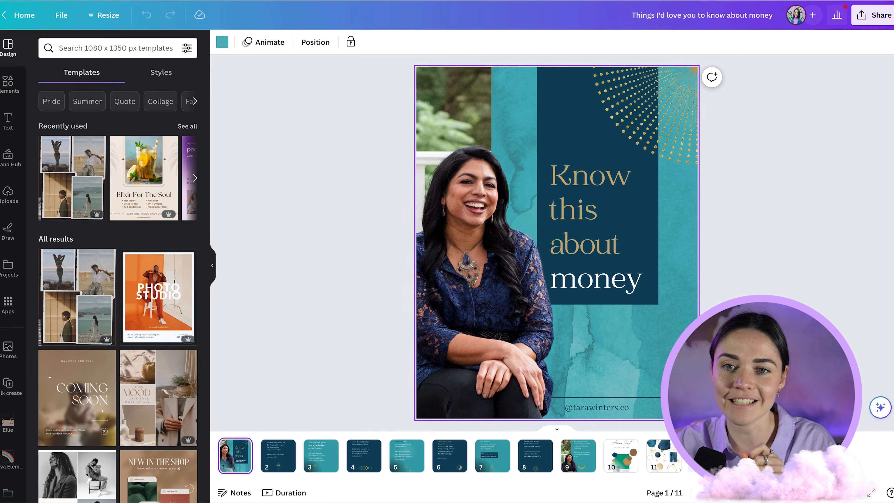
Step: Extend the dark blue block behind the original cover's title upward to the page's top edge
{"action": "left_click", "coordinate": [320, 222]}
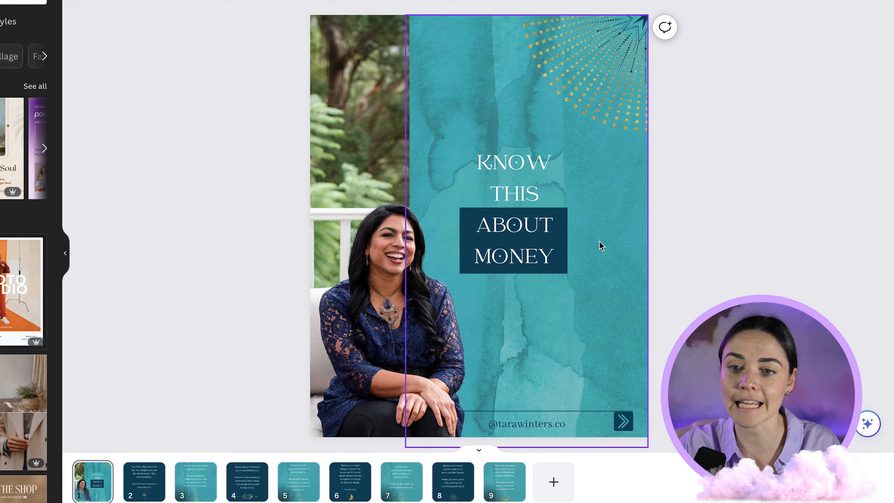
{"action": "left_click", "coordinate": [563, 234]}
{"action": "left_click_drag", "start_coordinate": [513, 122], "coordinate": [514, 15]}
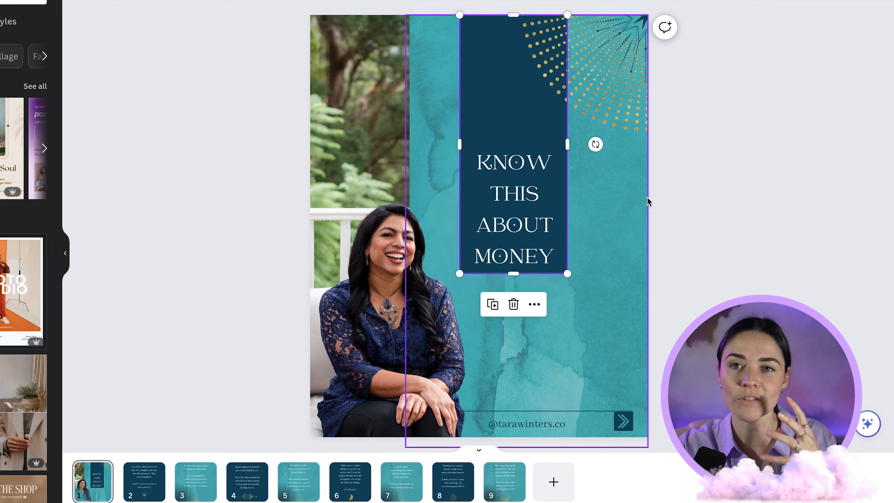
{"action": "left_click", "coordinate": [542, 233]}
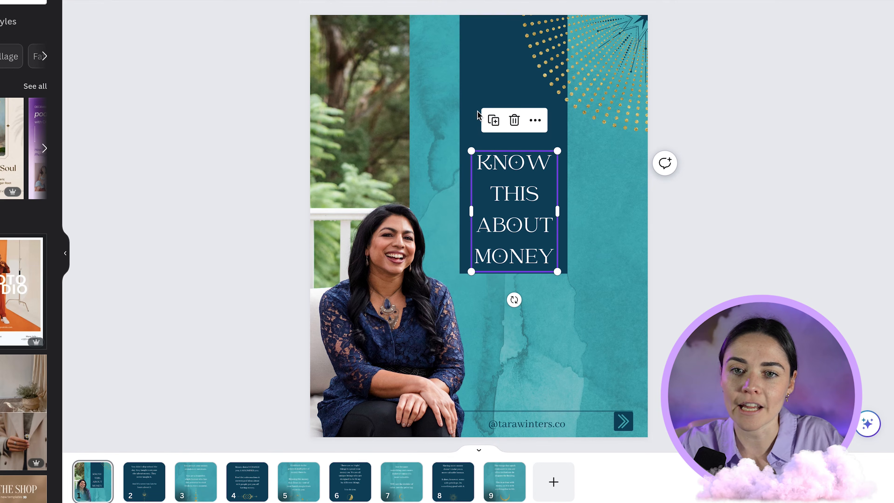
{"action": "double_click", "coordinate": [516, 252]}
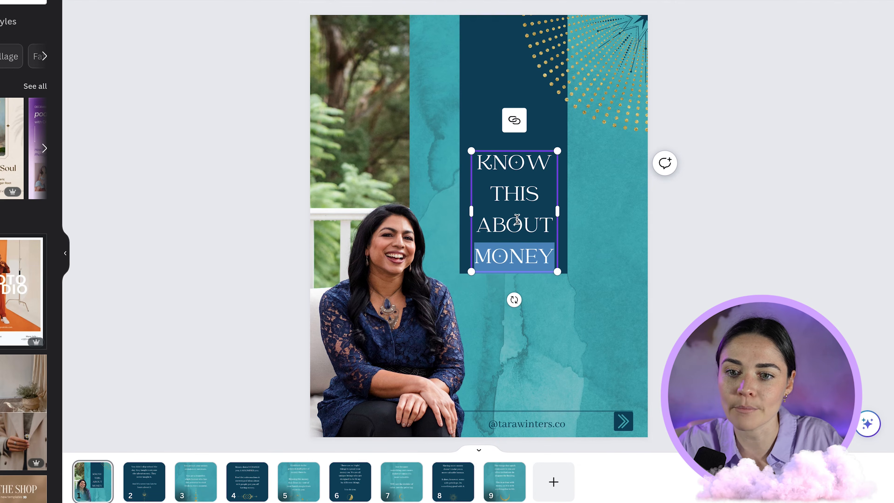
{"action": "left_click", "coordinate": [518, 219]}
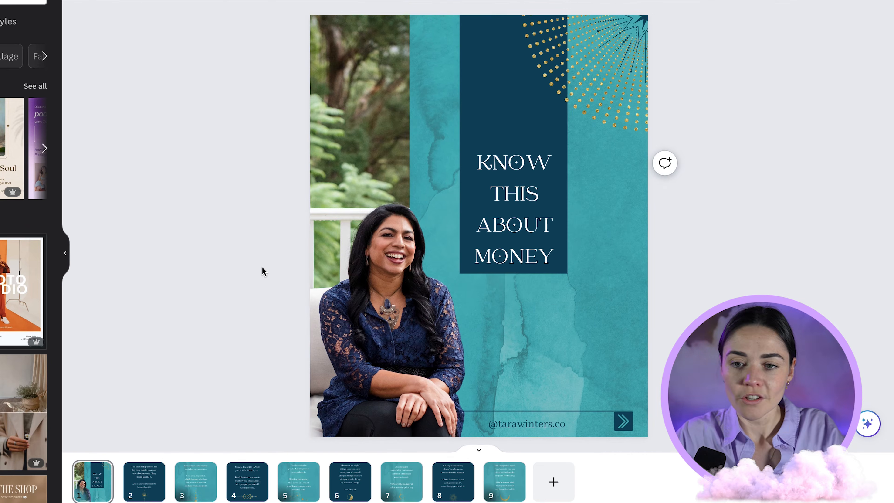
Step: Page through the original carousel and examine the slides' text layout, gold ornaments and backgrounds
{"action": "left_click", "coordinate": [106, 485]}
{"action": "key", "text": "Right"}
{"action": "key", "text": "Right"}
{"action": "key", "text": "Right"}
{"action": "key", "text": "Right"}
{"action": "key", "text": "Right"}
{"action": "key", "text": "Right"}
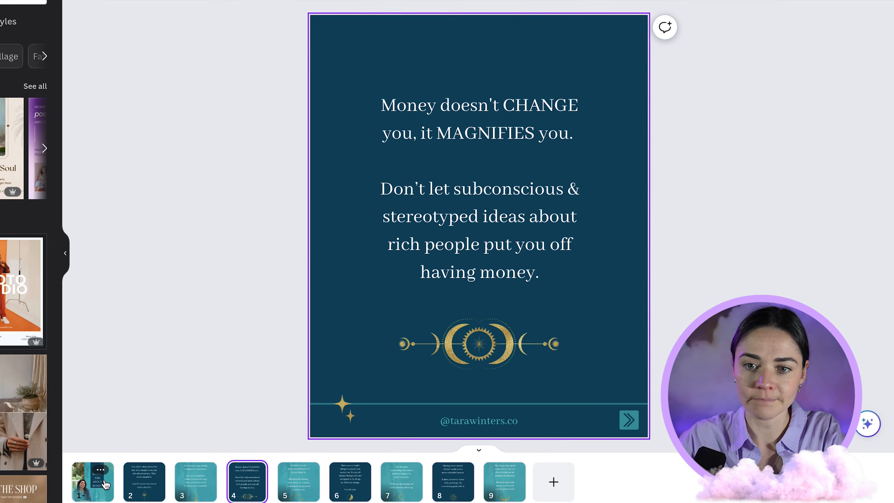
{"action": "key", "text": "Right"}
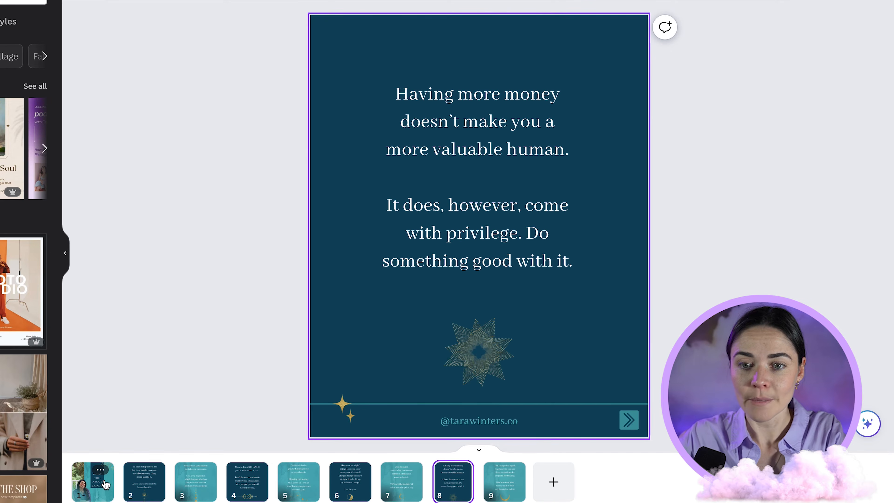
{"action": "key", "text": "Left"}
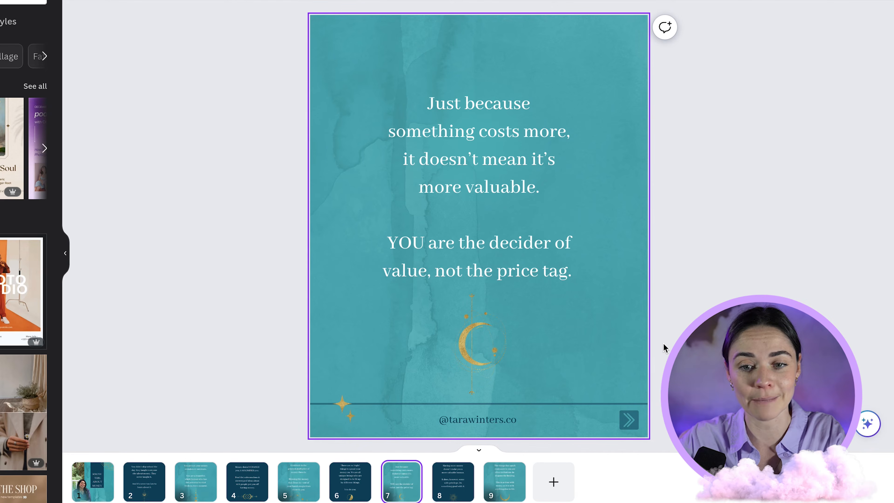
{"action": "left_click", "coordinate": [161, 491]}
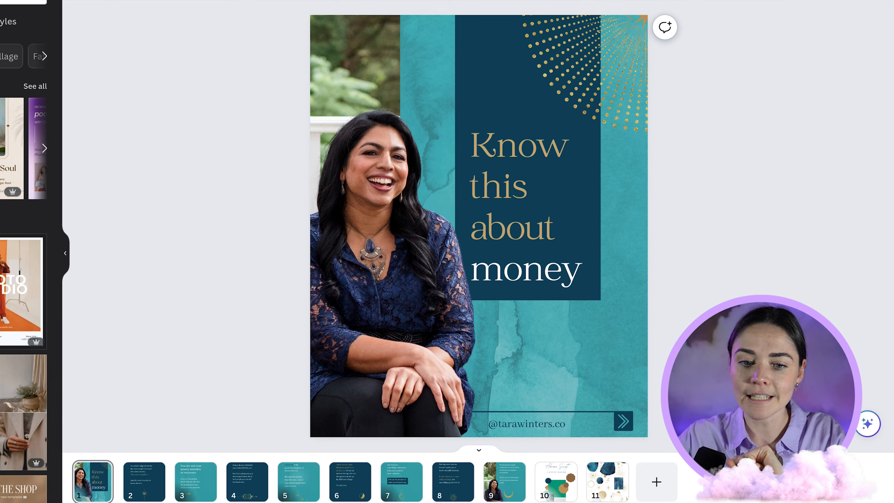
Step: Try scaling down the quote text block on page 2 of the redesigned carousel, and undo the resize
{"action": "left_click", "coordinate": [144, 483]}
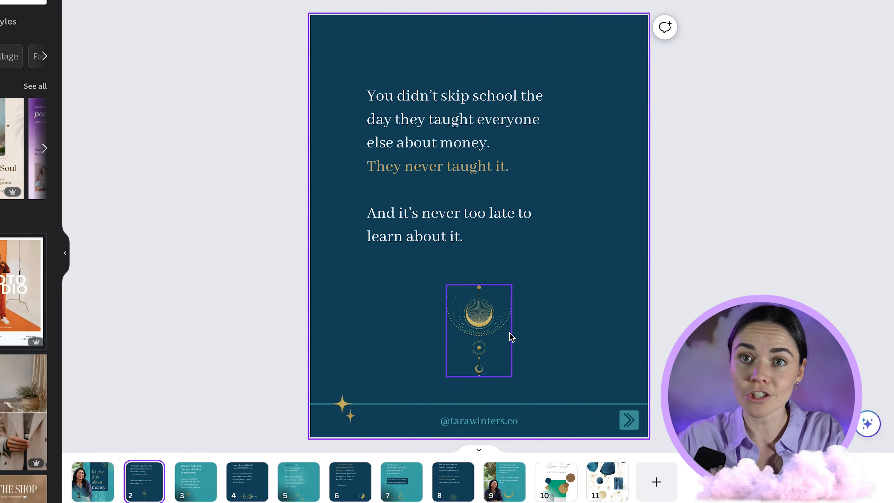
{"action": "left_click", "coordinate": [548, 244]}
{"action": "left_click_drag", "start_coordinate": [550, 248], "coordinate": [485, 213]}
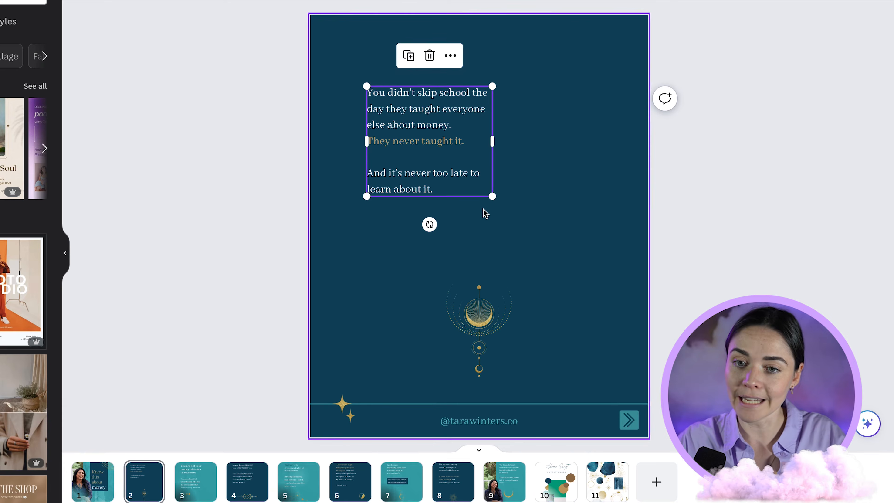
{"action": "key", "text": "ctrl+z"}
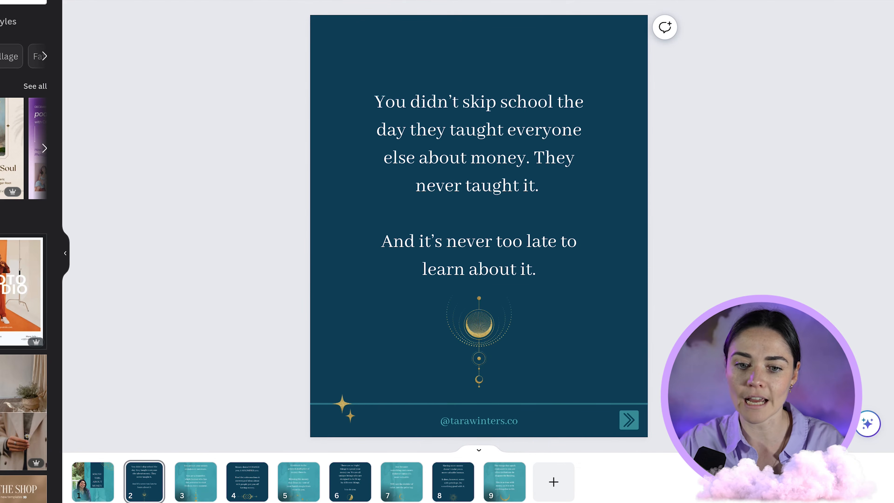
Step: Set the transparency of the teal watercolour background on page 3 of the redesigned carousel to 4
{"action": "left_click", "coordinate": [195, 483]}
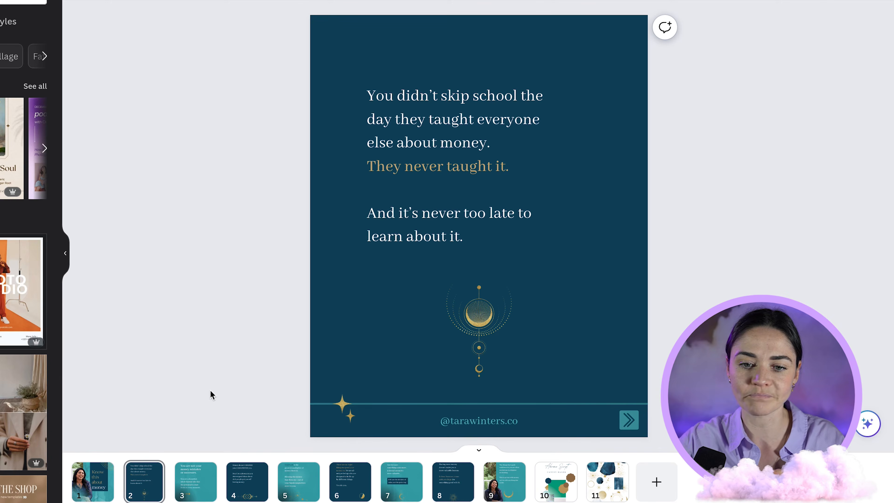
{"action": "left_click", "coordinate": [204, 491]}
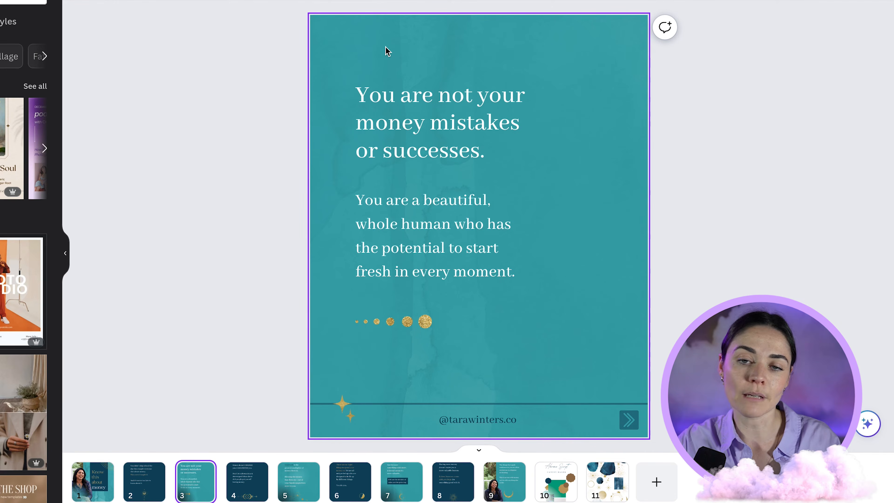
{"action": "left_click", "coordinate": [388, 52]}
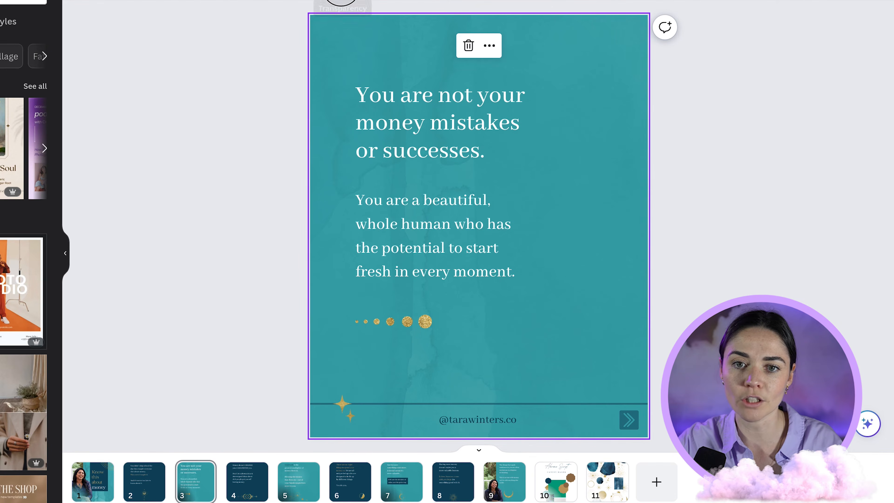
{"action": "left_click", "coordinate": [338, 5]}
{"action": "left_click", "coordinate": [291, 34]}
{"action": "left_click_drag", "start_coordinate": [292, 35], "coordinate": [251, 38]}
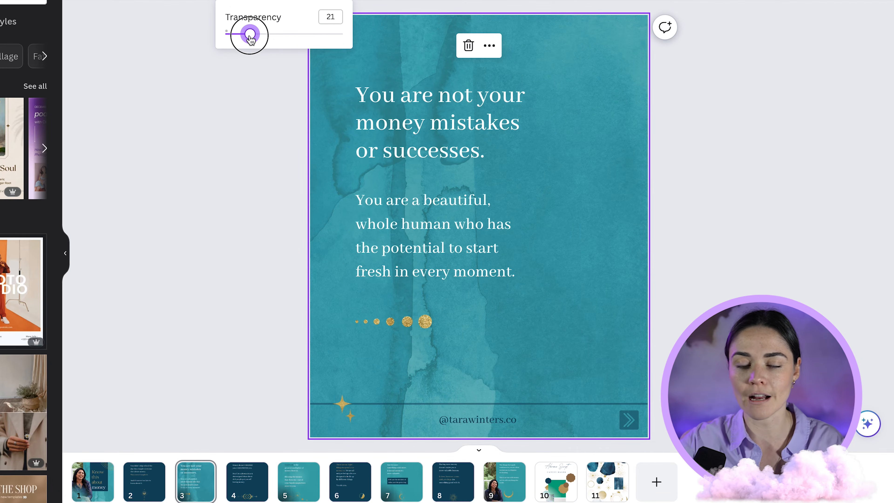
{"action": "left_click_drag", "start_coordinate": [251, 39], "coordinate": [231, 41]}
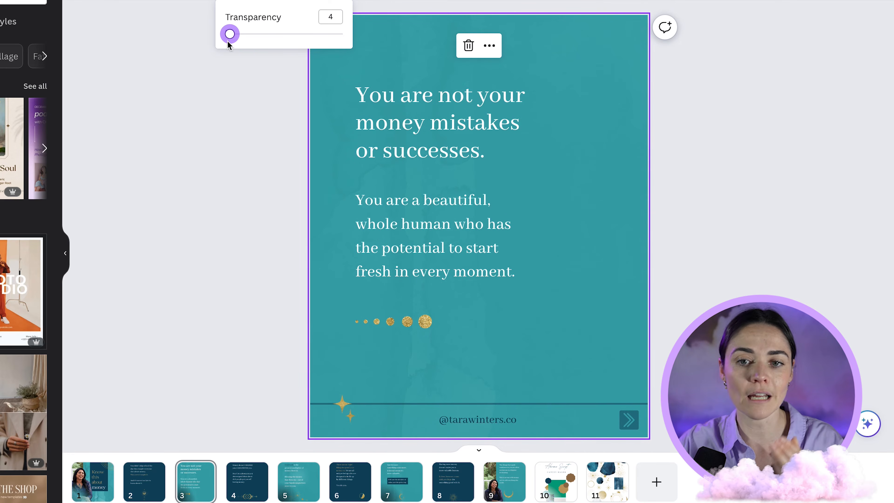
{"action": "left_click", "coordinate": [189, 150]}
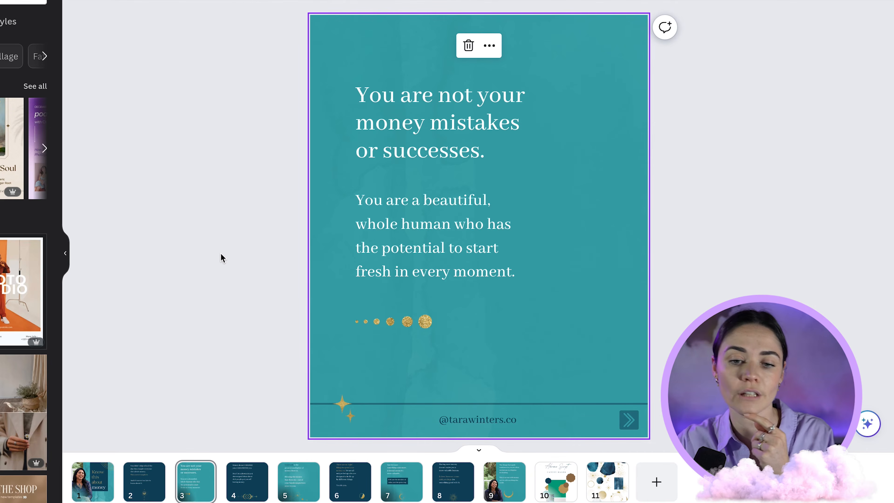
Step: Compare page 4 of the redesigned carousel with the original carousel's text slides up to page 5
{"action": "left_click", "coordinate": [253, 488]}
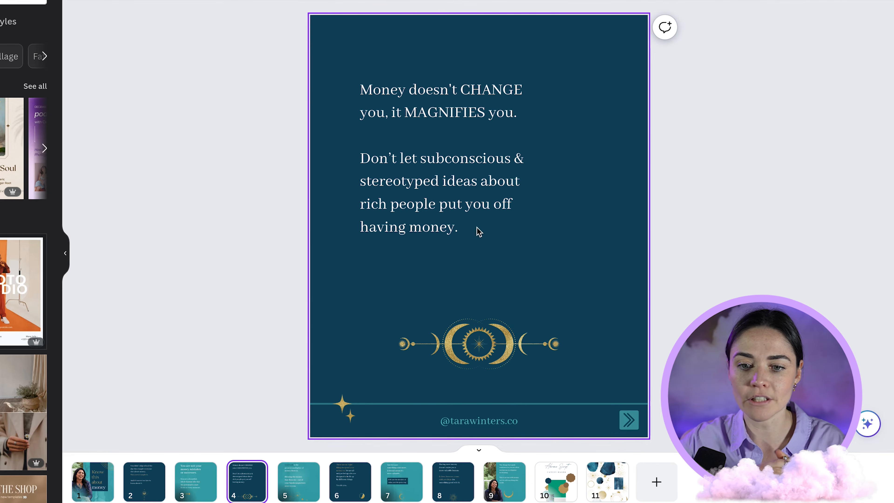
{"action": "scroll", "coordinate": [368, 211], "scroll_direction": "down", "scroll_amount": 2}
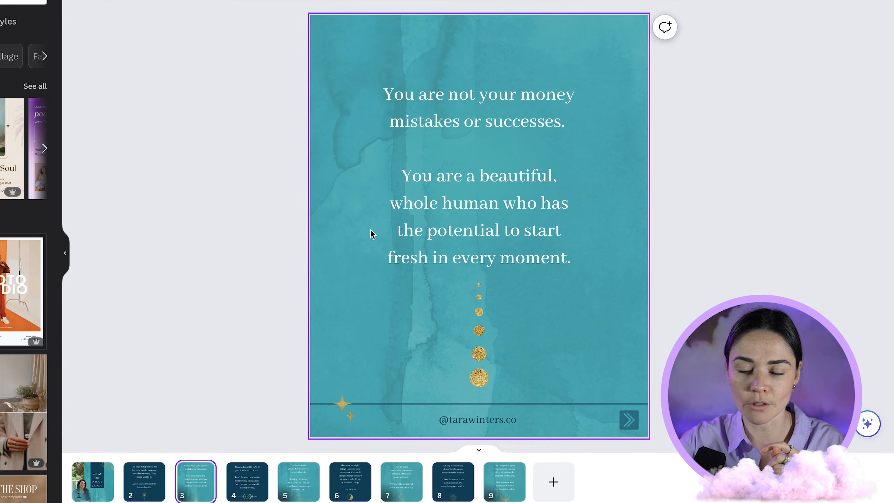
{"action": "scroll", "coordinate": [540, 139], "scroll_direction": "down", "scroll_amount": 2}
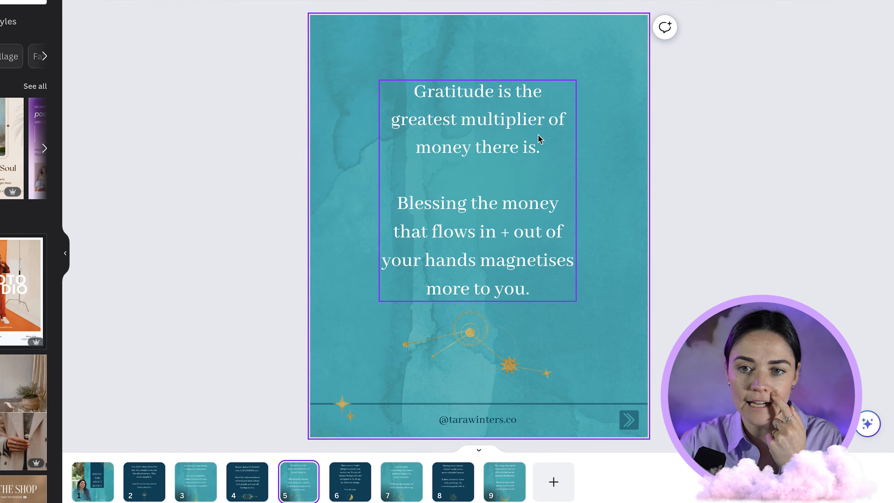